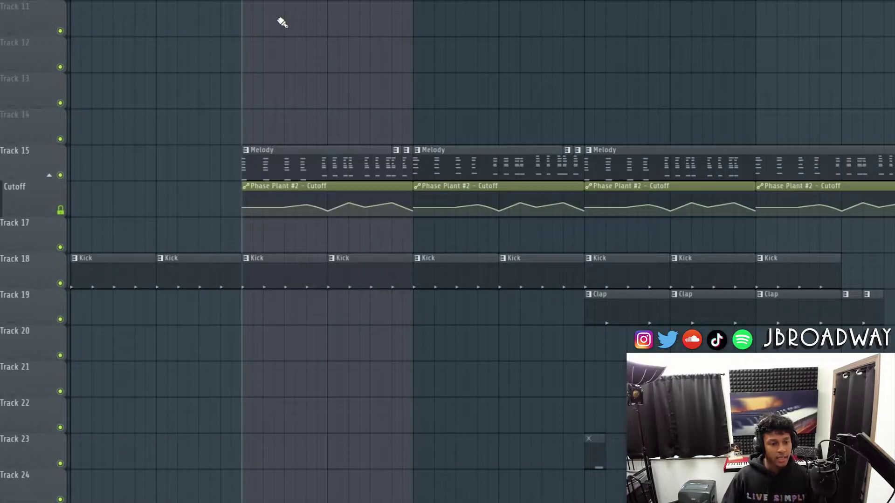
- Play back the arrangement through the melody and kick section and stop it
key("space")
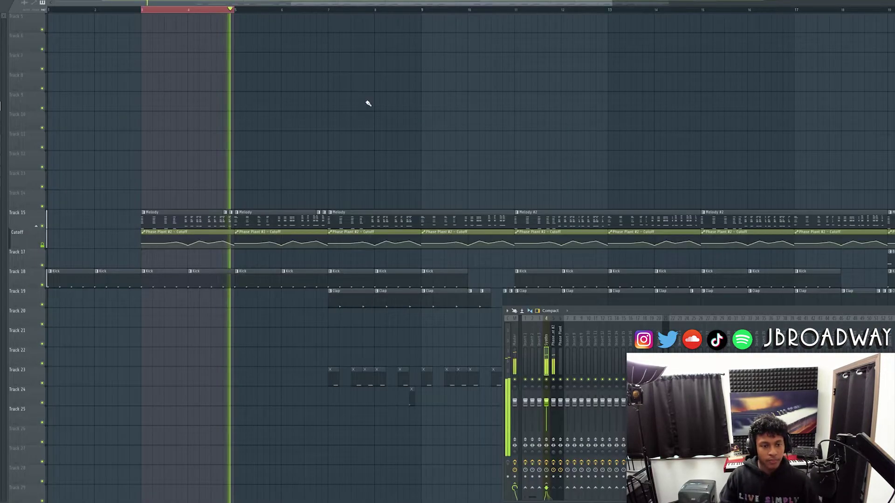
key("space")
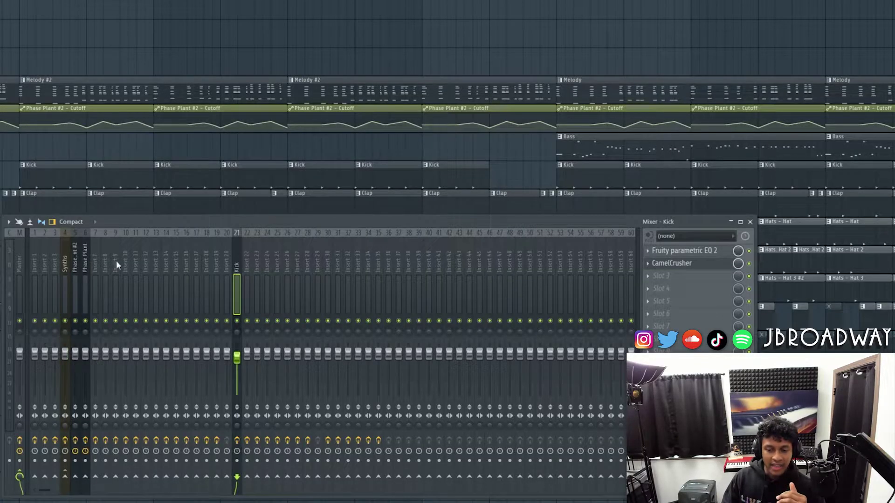
- Add Fruity peak controller to an empty effect slot on the Kick mixer track
left_click(84, 268)
left_click(238, 266)
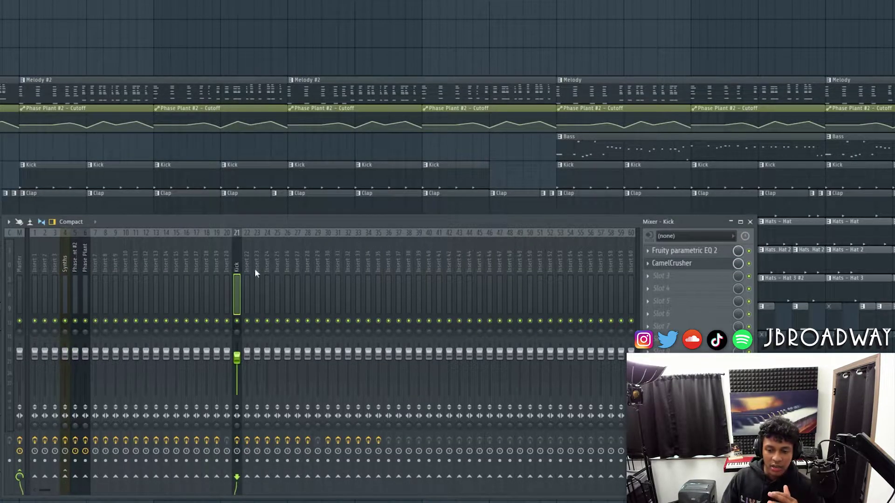
left_click(75, 270)
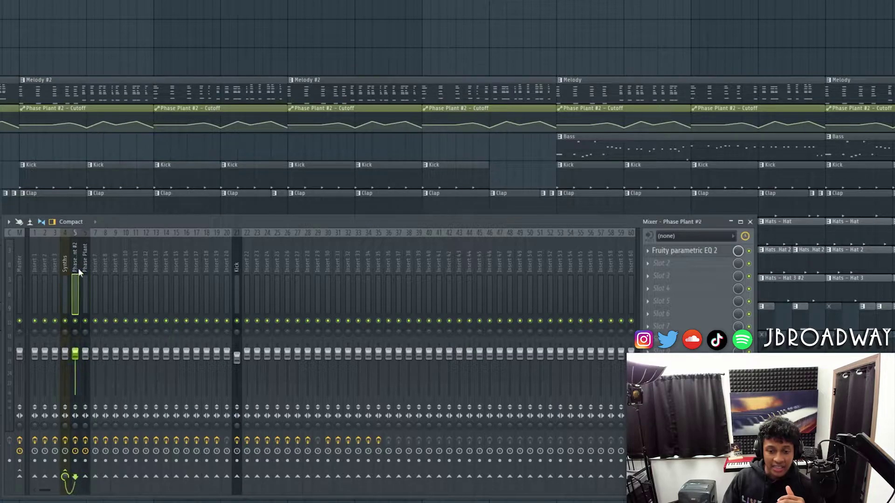
left_click(236, 266)
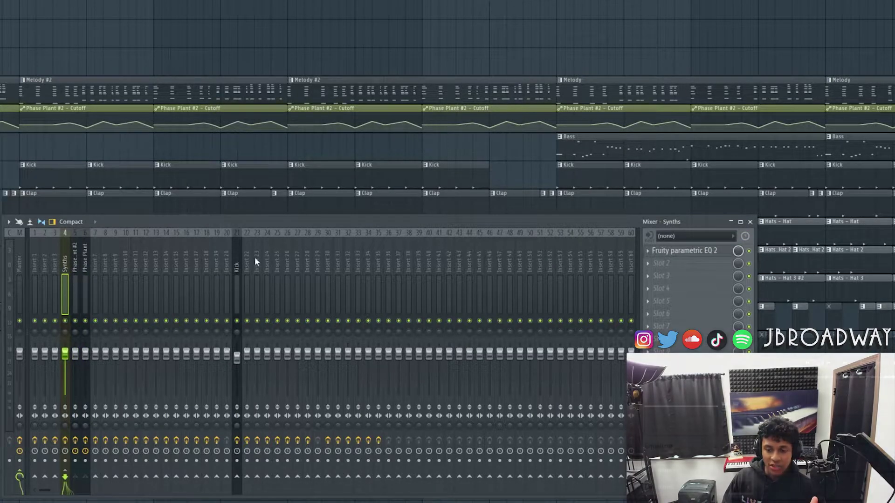
left_click(667, 364)
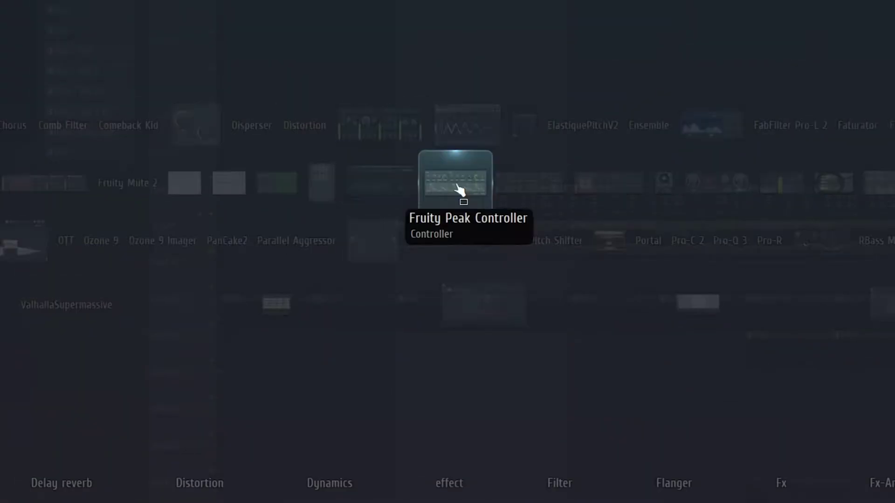
left_click(459, 188)
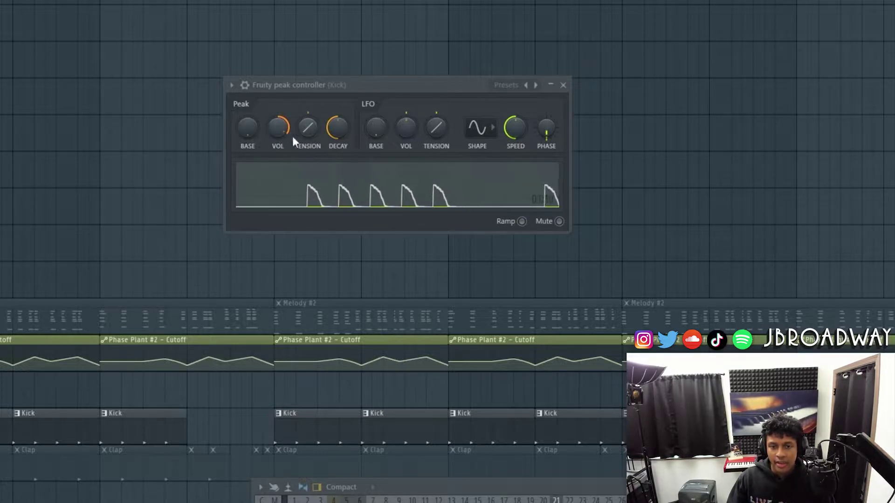
- Try different peak volume and decay amounts on the Kick's peak controller, and reset the decay to its default
left_click_drag(287, 130, 287, 100)
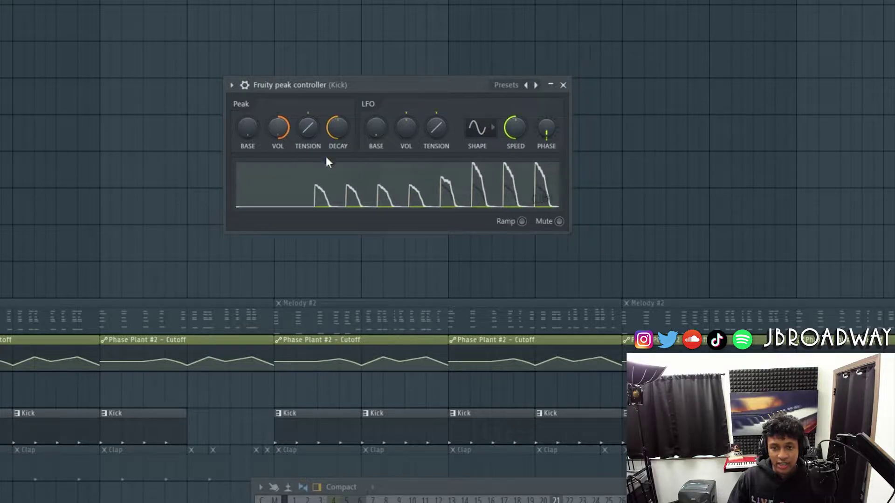
mouse_move(334, 136)
left_mouse_down()
mouse_move(334, 105)
mouse_move(338, 135)
left_mouse_up()
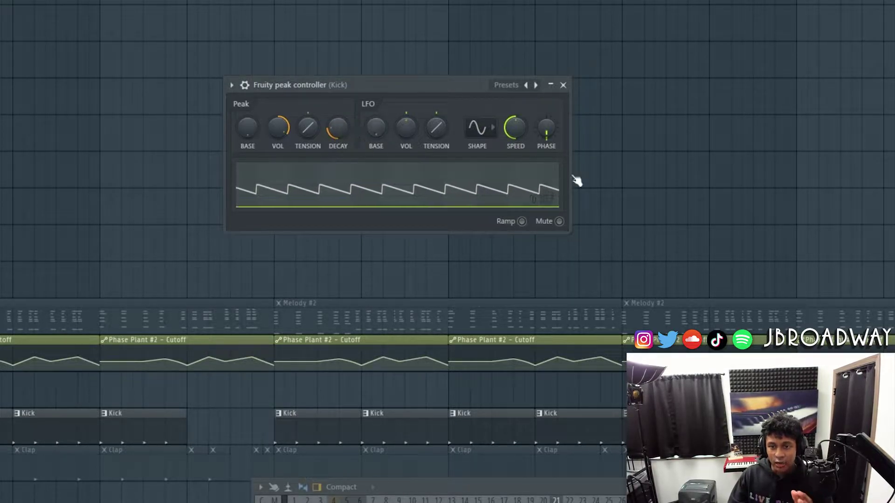
left_click_drag(344, 136, 343, 112)
right_click(343, 137)
left_click(364, 143)
- Try other peak volume and tension amounts on the Kick's peak controller, and reset the tension to its default
left_click_drag(279, 129, 308, 98)
left_click_drag(283, 132, 304, 124)
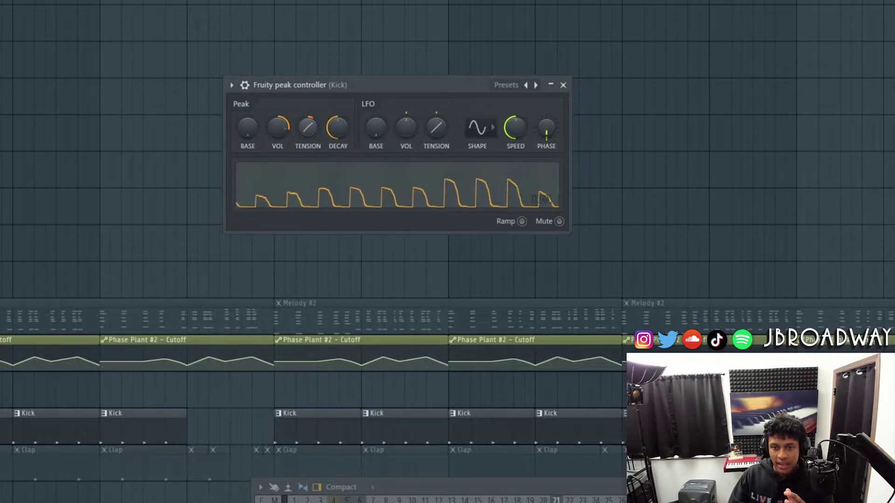
left_click_drag(313, 130, 313, 168)
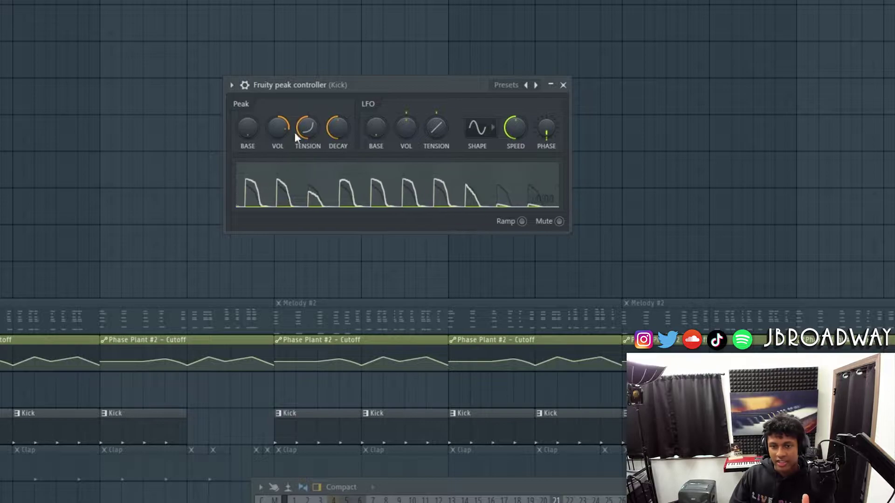
right_click(308, 129)
left_click(326, 136)
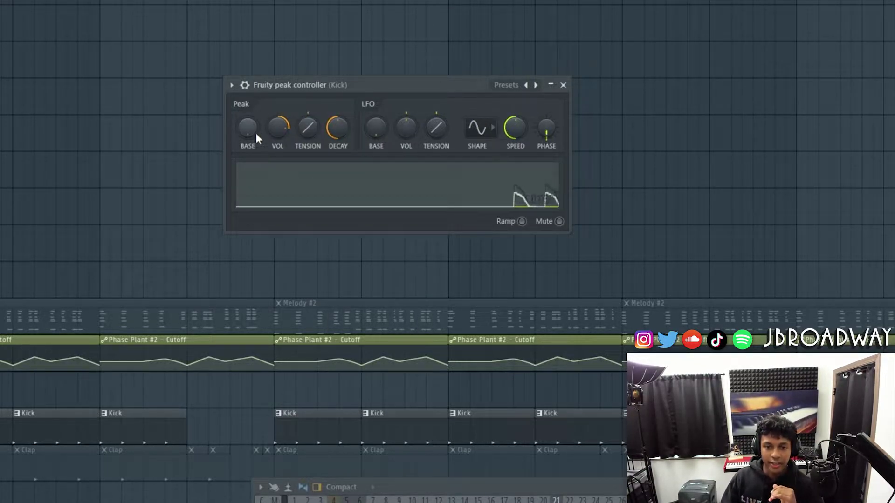
- Try a raised peak base level, return it to zero, and reset the peak volume to its default
left_click_drag(247, 128, 247, 124)
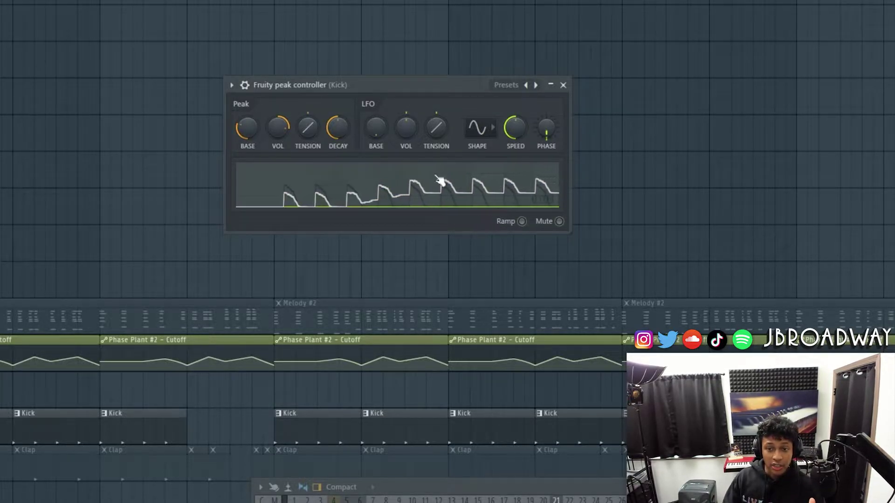
left_click_drag(244, 133, 244, 179)
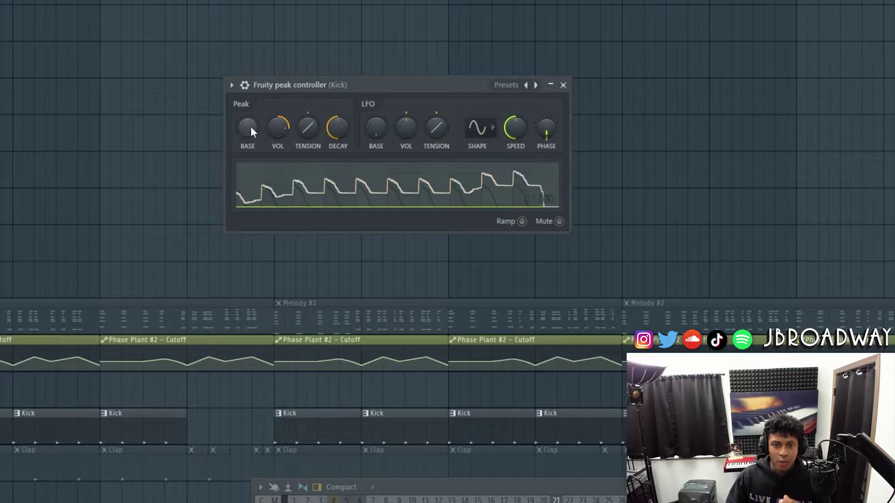
right_click(281, 133)
left_click(312, 139)
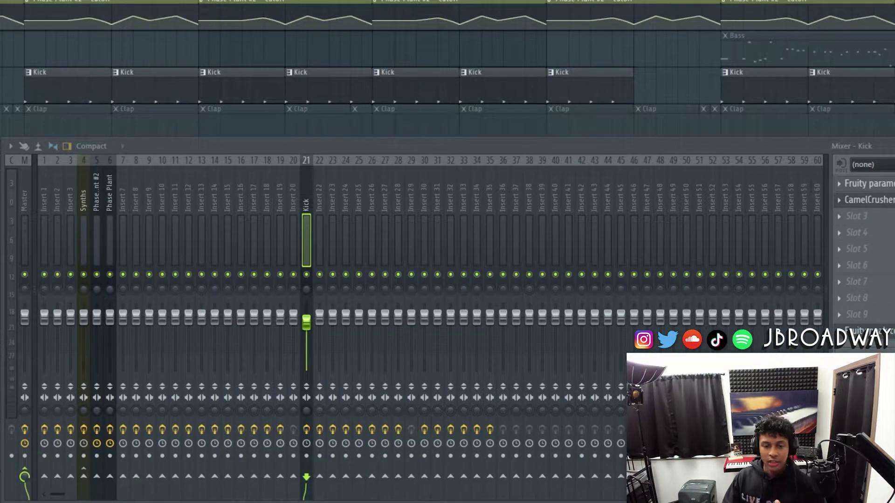
- Add Fruity Balance to an empty effect slot on the Synths mixer track
left_click(83, 205)
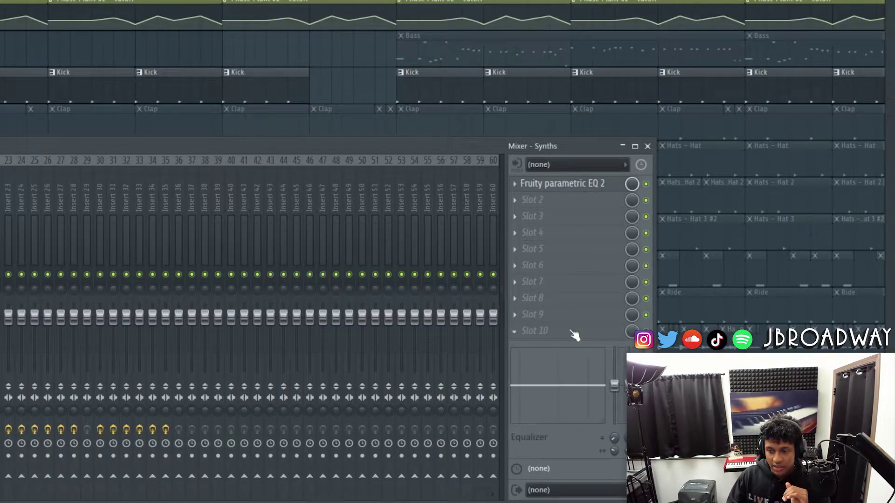
middle_click(570, 331)
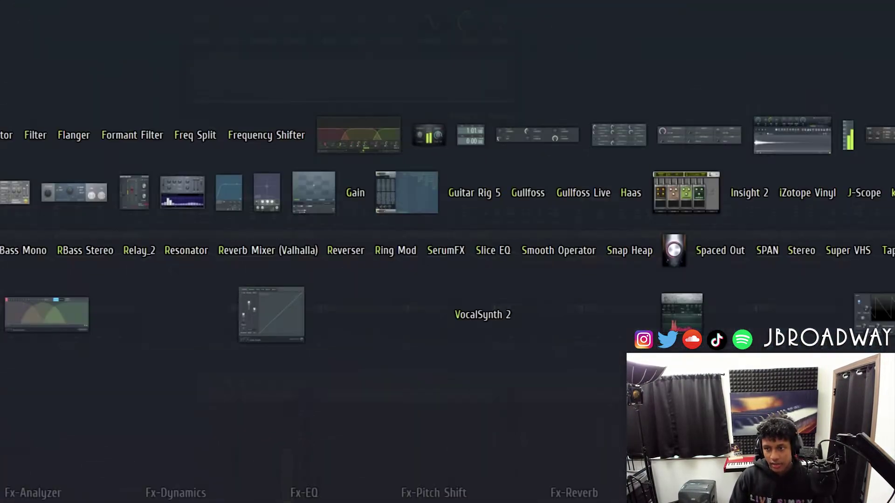
left_click(431, 141)
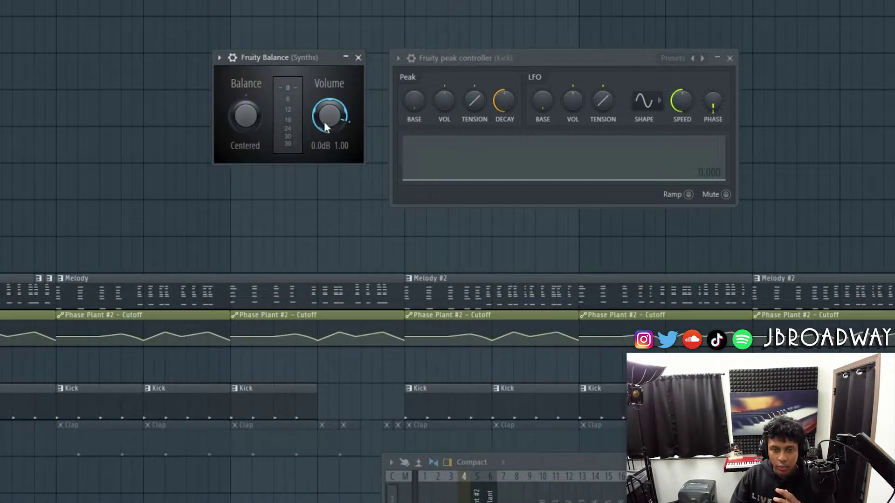
- Link Fruity Balance's volume to the internal controller Peak ctrl - Peak, and raise the peak controller's peak volume
right_click(323, 120)
left_click(389, 243)
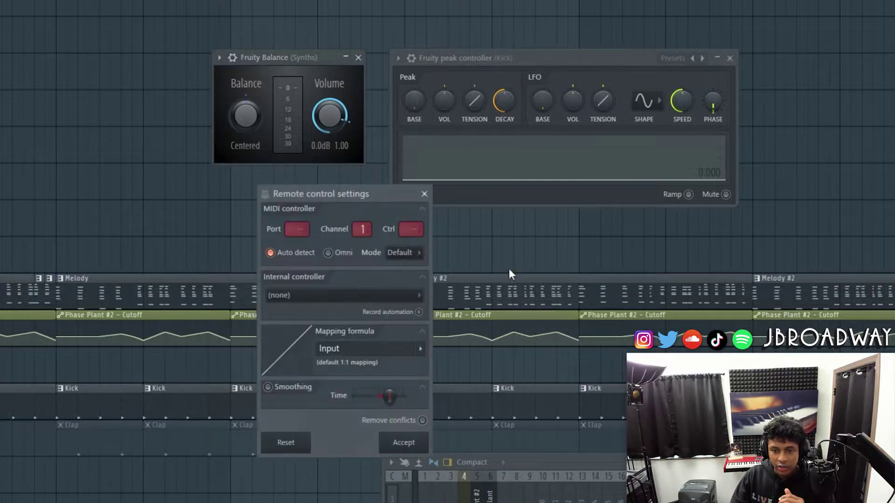
left_click(368, 295)
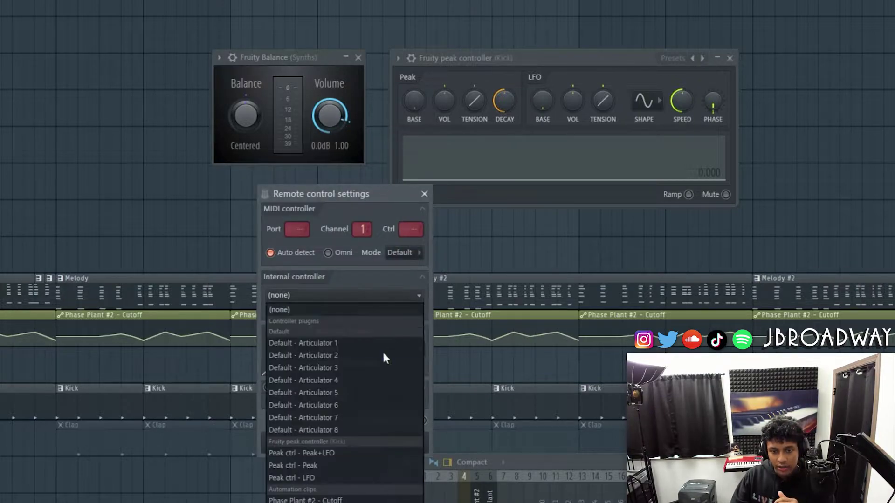
left_click(362, 467)
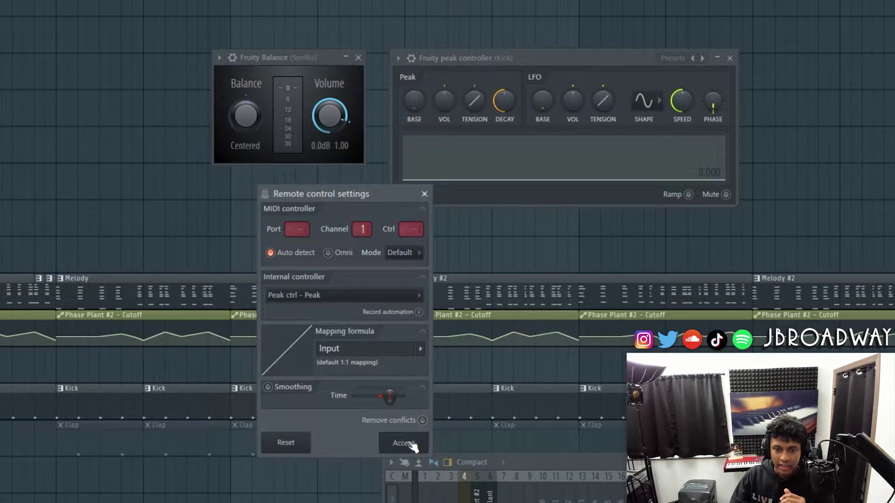
left_click(410, 443)
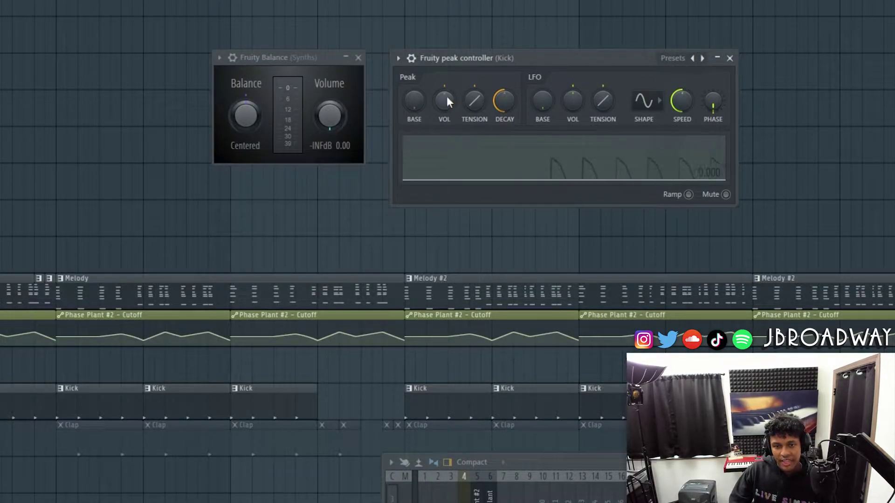
left_click_drag(445, 105, 445, 98)
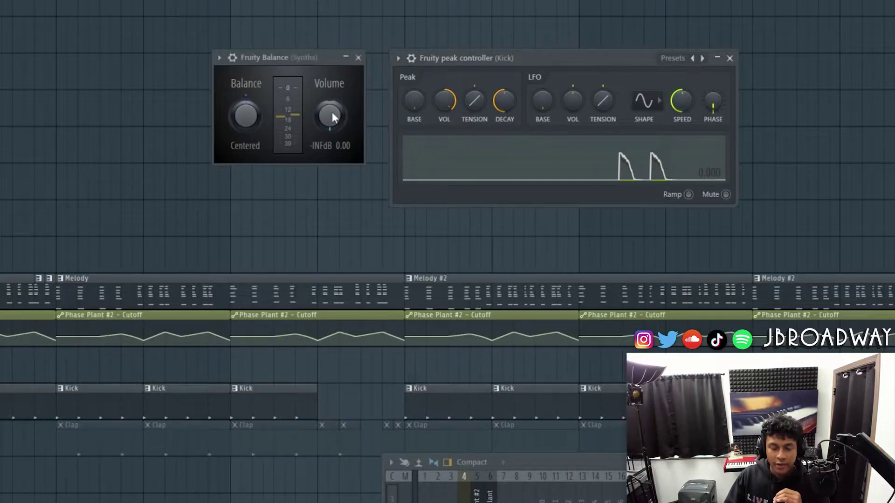
- Set the mapping formula of the Fruity Balance volume link to Inverted, accept it, and stop playback
right_click(332, 115)
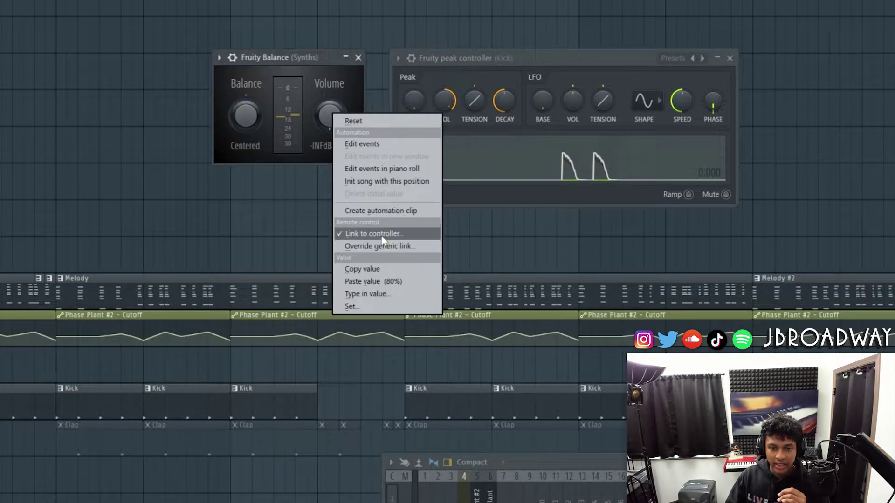
left_click(381, 235)
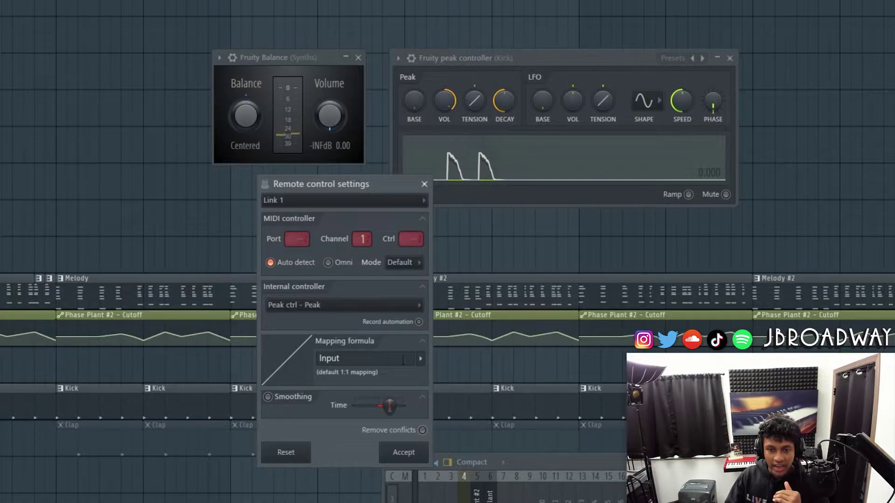
left_click(420, 360)
left_click(461, 397)
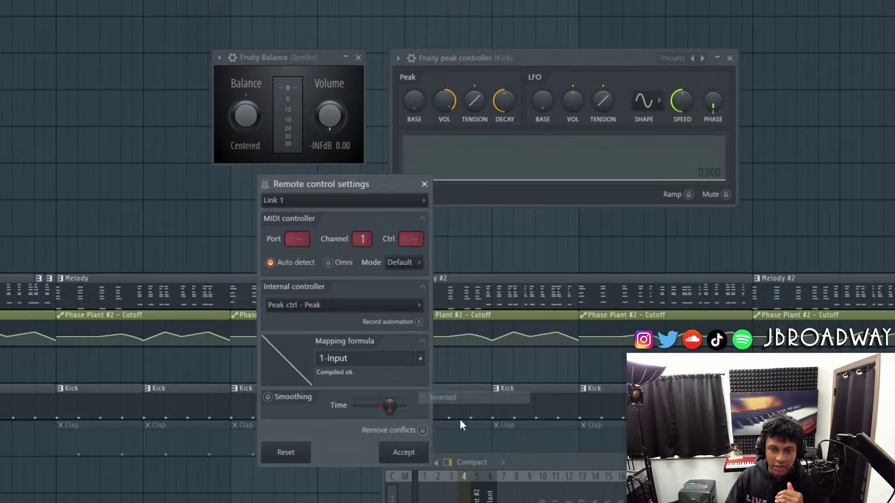
left_click(403, 453)
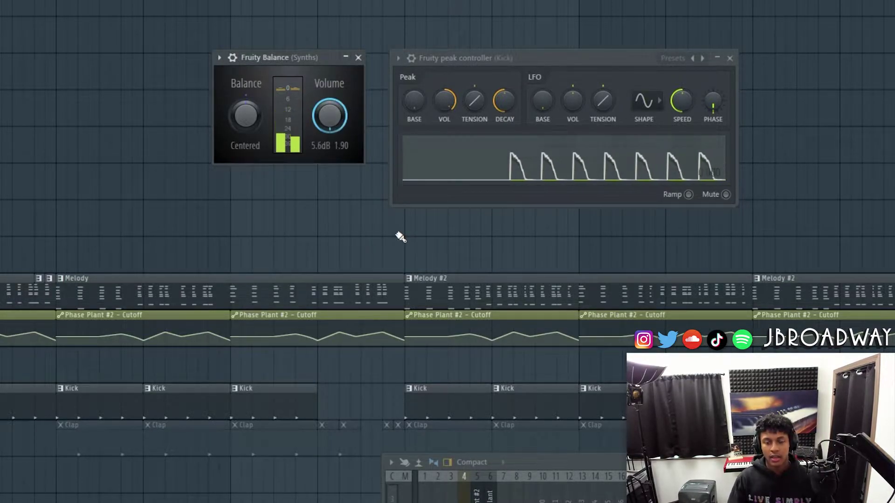
key("space")
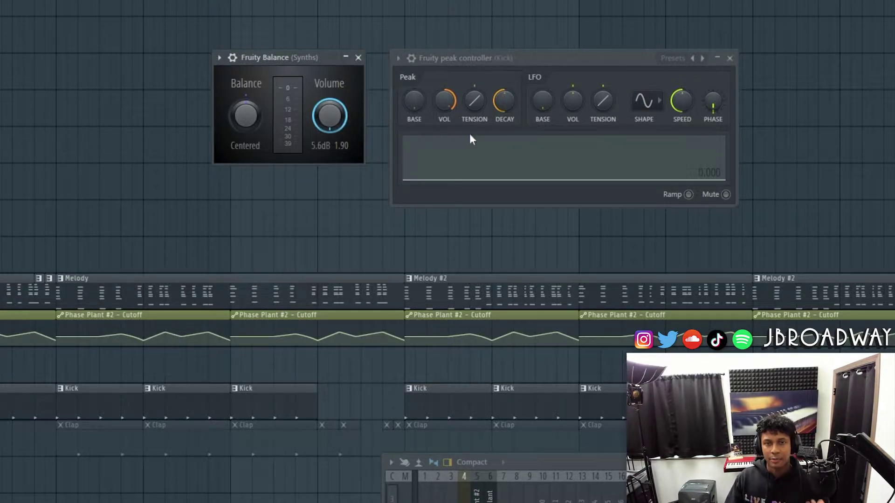
- Reset Fruity Balance's volume to its default and set the peak controller's peak base level to 0.2
right_click(337, 128)
left_click(365, 138)
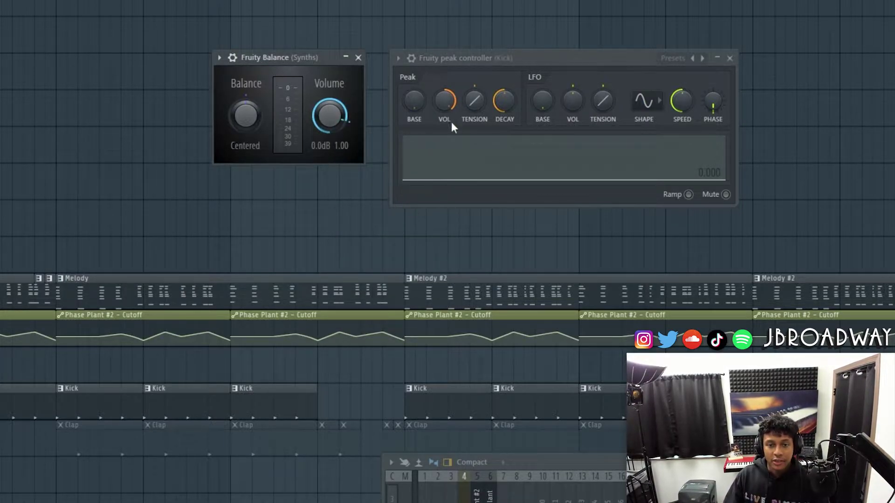
mouse_move(416, 102)
left_mouse_down()
mouse_move(416, 77)
mouse_move(418, 107)
left_mouse_up()
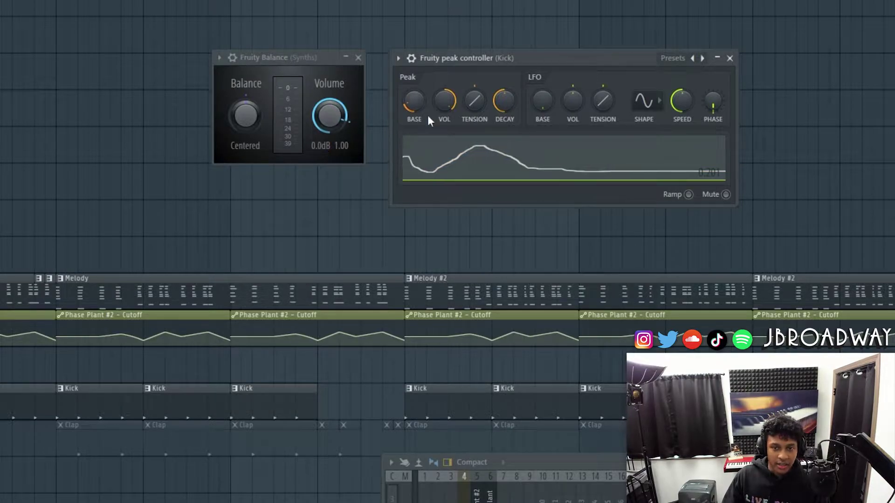
right_click(413, 104)
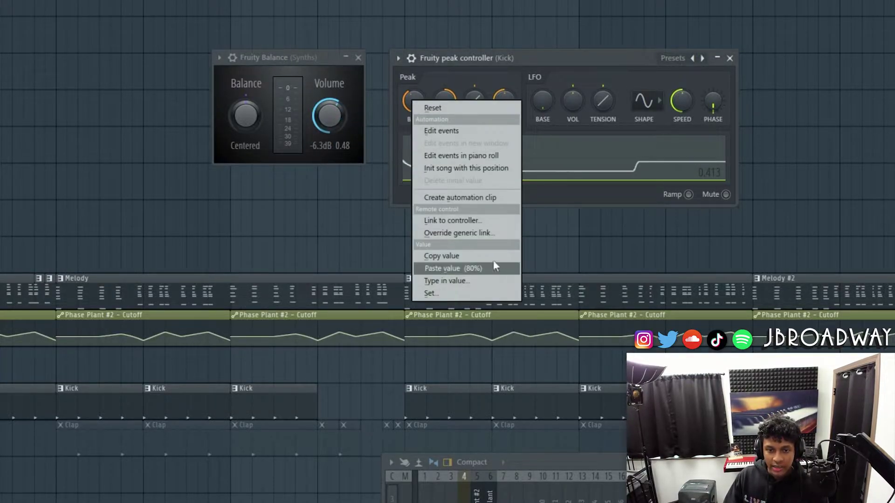
left_click(482, 281)
type(".2")
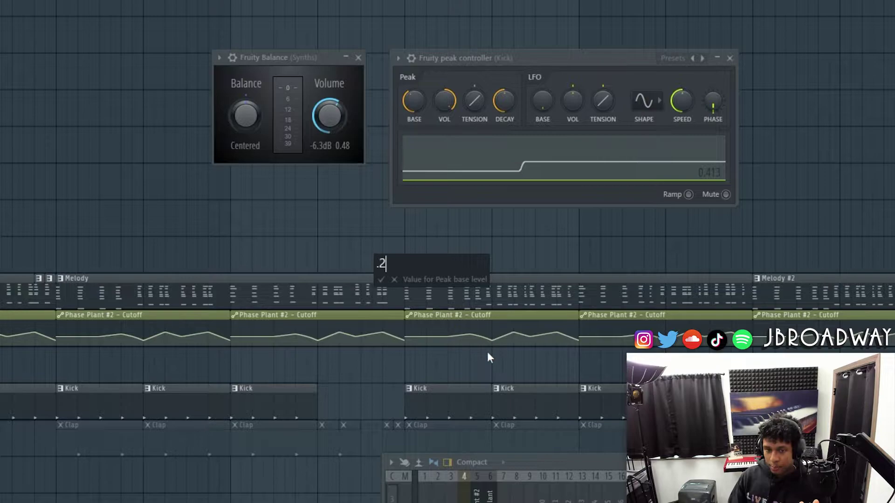
key("Return")
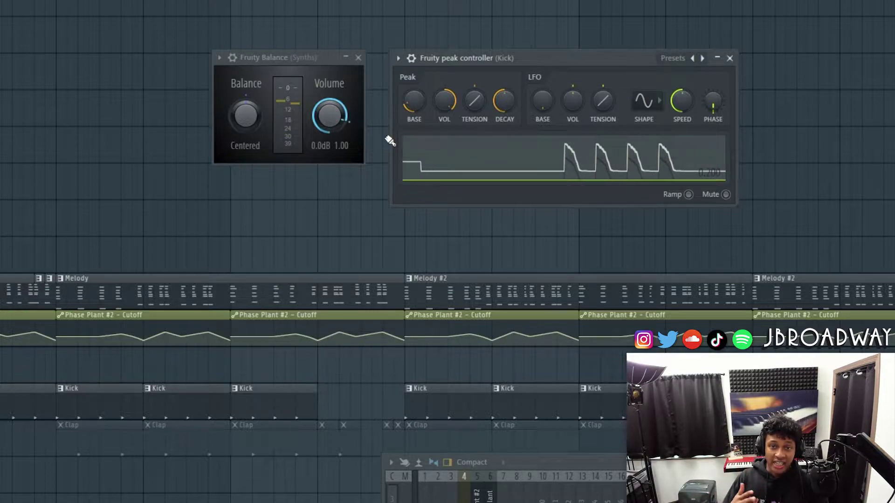
- Set the mapping formula of Fruity Balance's volume link to min(1-Input, 0.8) and accept it
right_click(330, 116)
left_click(401, 237)
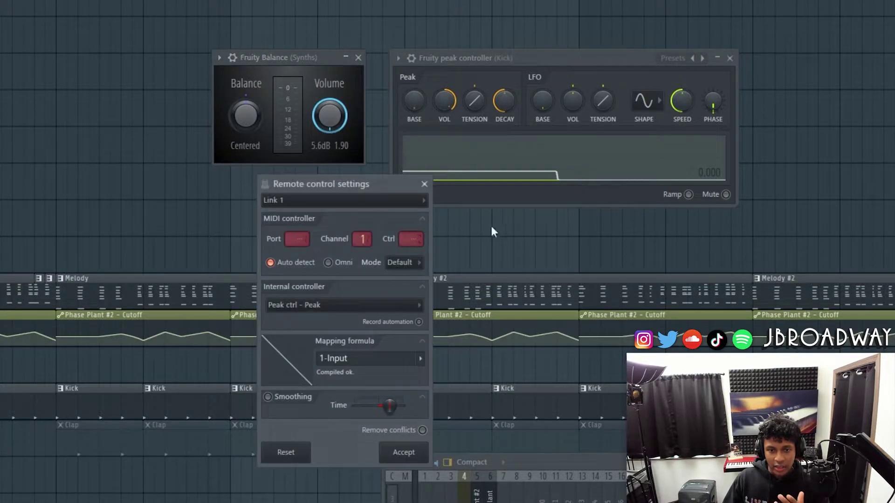
left_click(365, 360)
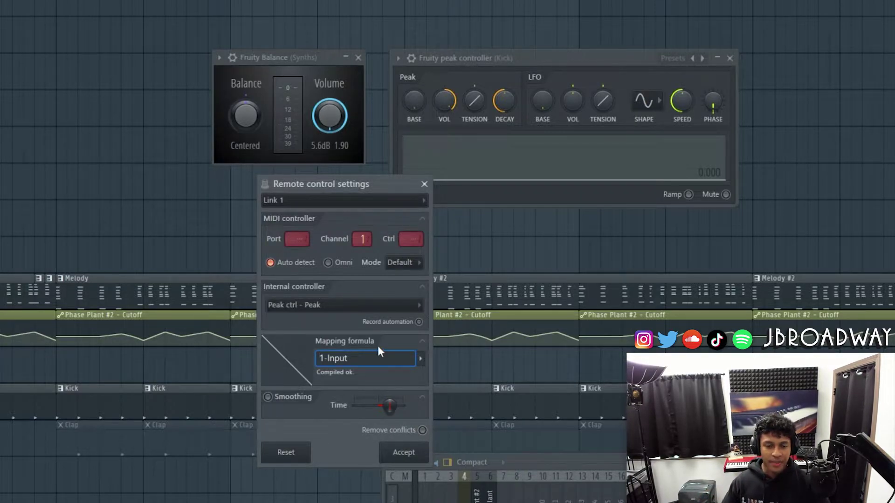
type("min(1-Input")
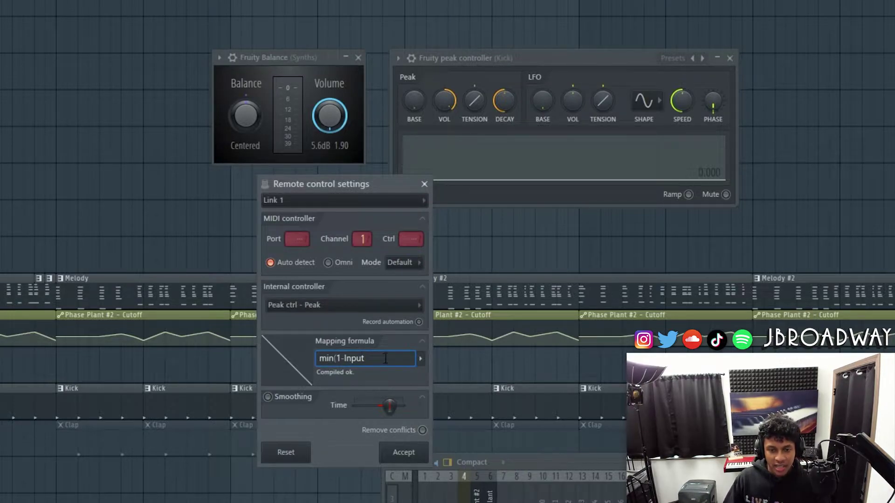
type(",")
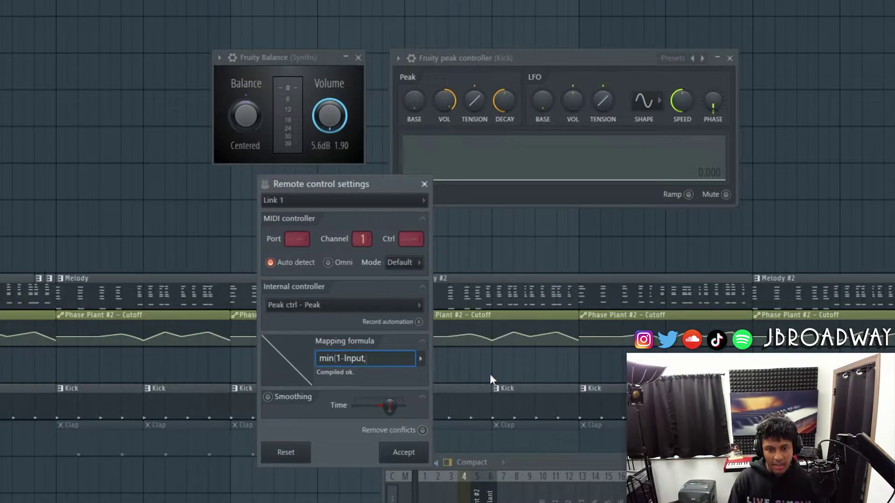
type(" 0.")
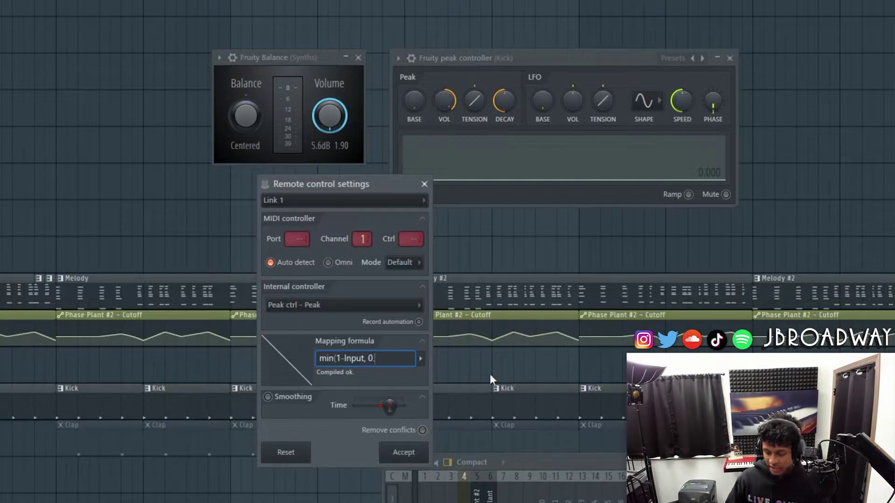
type("8)")
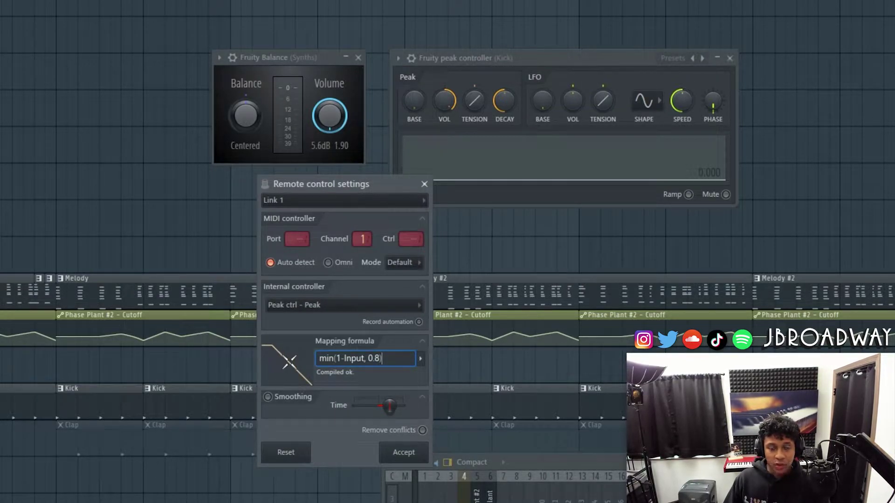
left_click(404, 455)
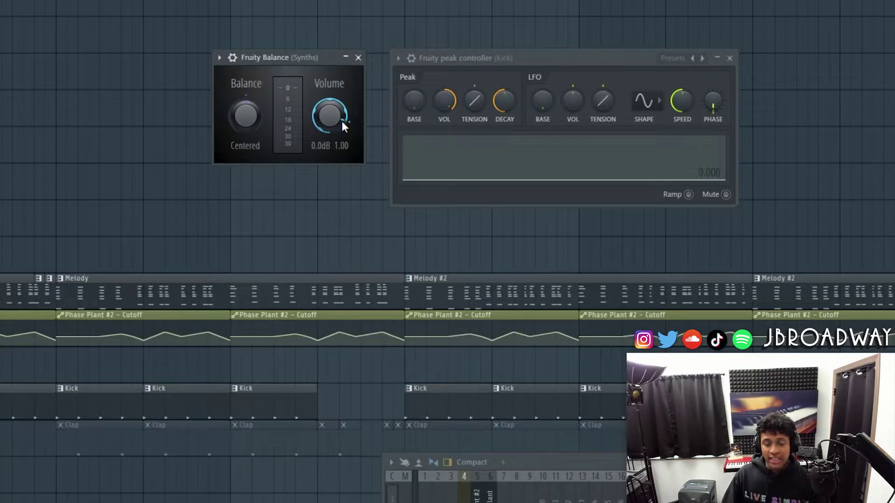
- Change the mapping formula of Fruity Balance's volume link to min(1-Input, 0.5) and accept it
right_click(342, 121)
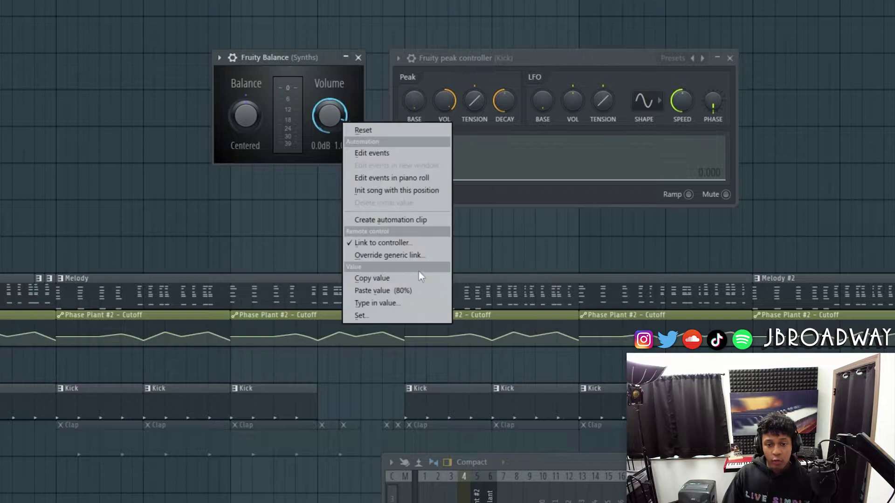
left_click(373, 242)
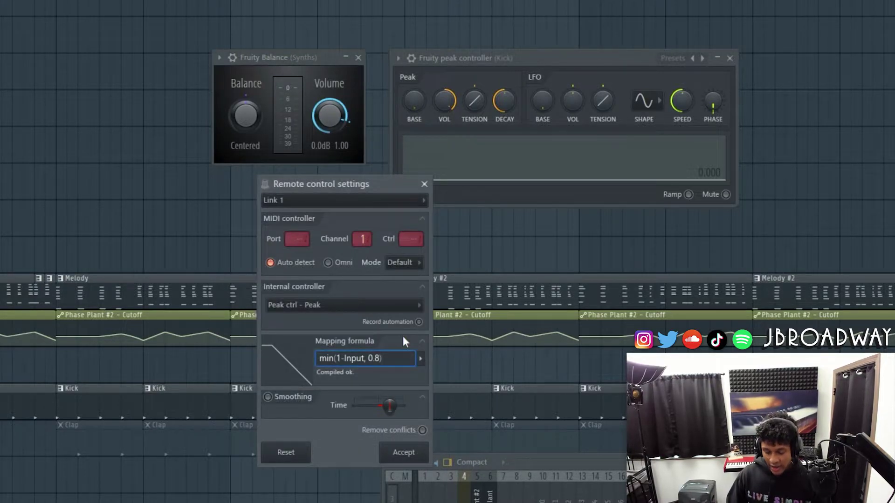
left_click(403, 452)
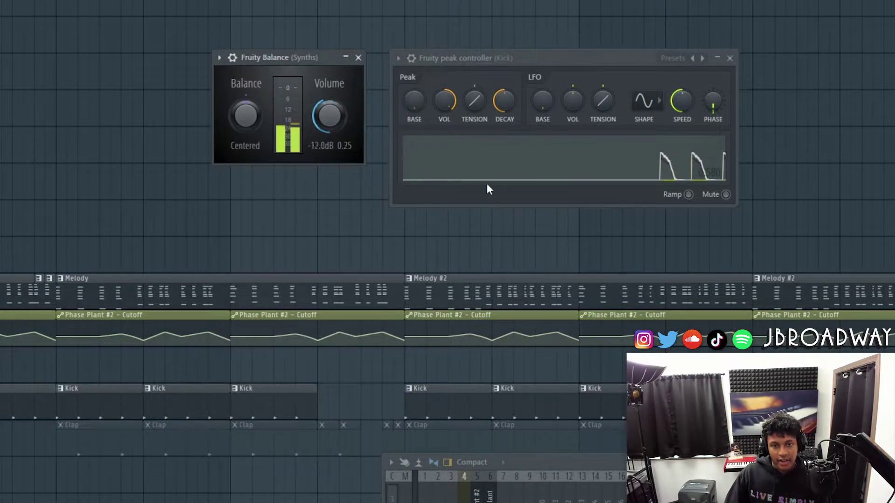
mouse_move(416, 104)
left_mouse_down()
mouse_move(415, 93)
mouse_move(414, 104)
left_mouse_up()
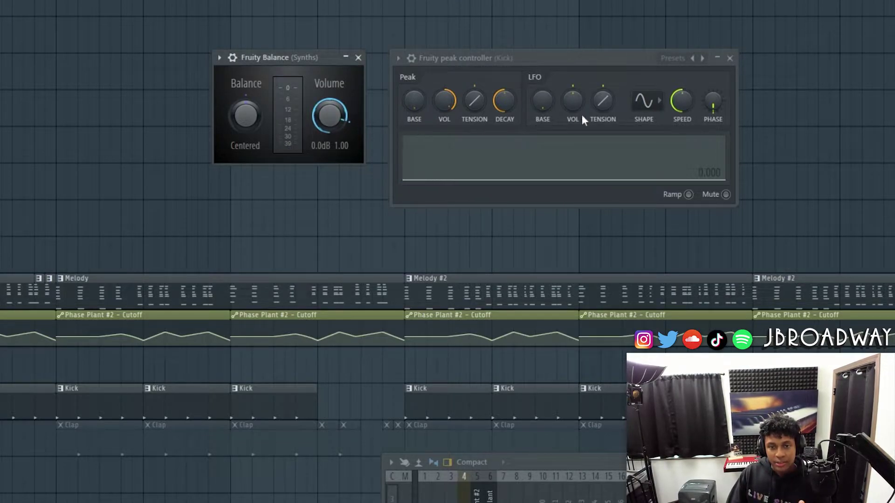
left_click_drag(444, 102, 507, 93)
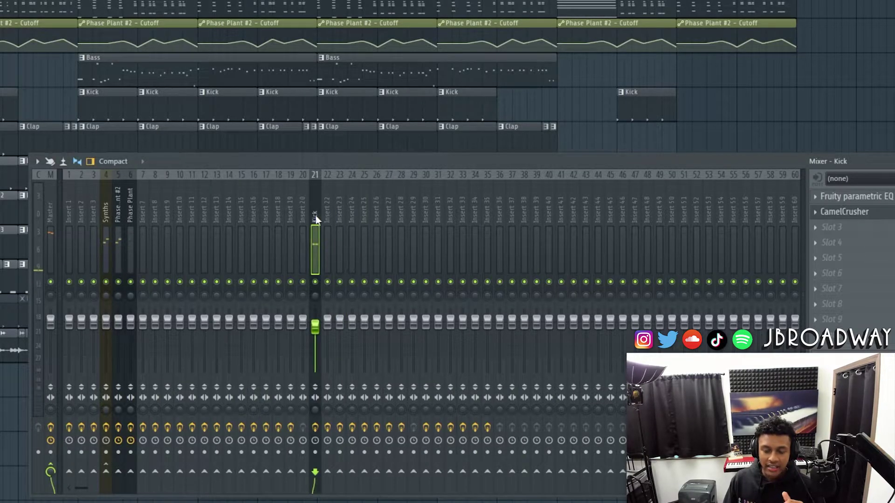
left_click_drag(131, 207, 313, 205)
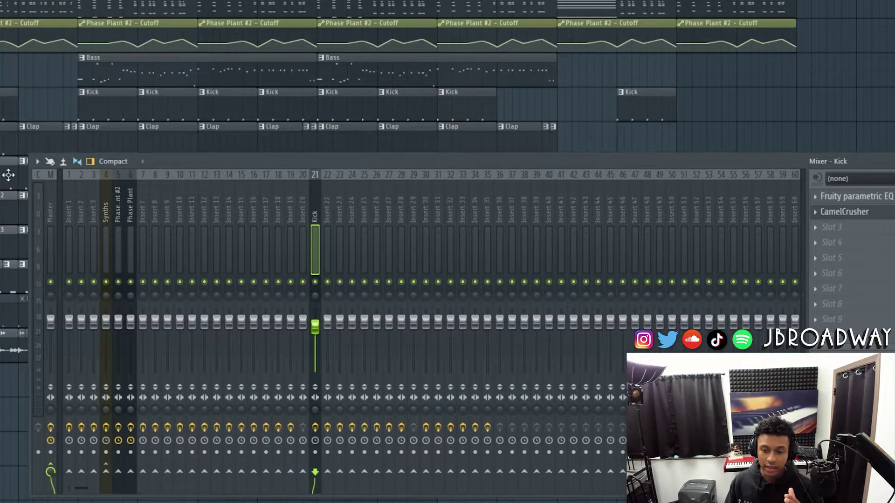
left_click(365, 214)
left_click(317, 209)
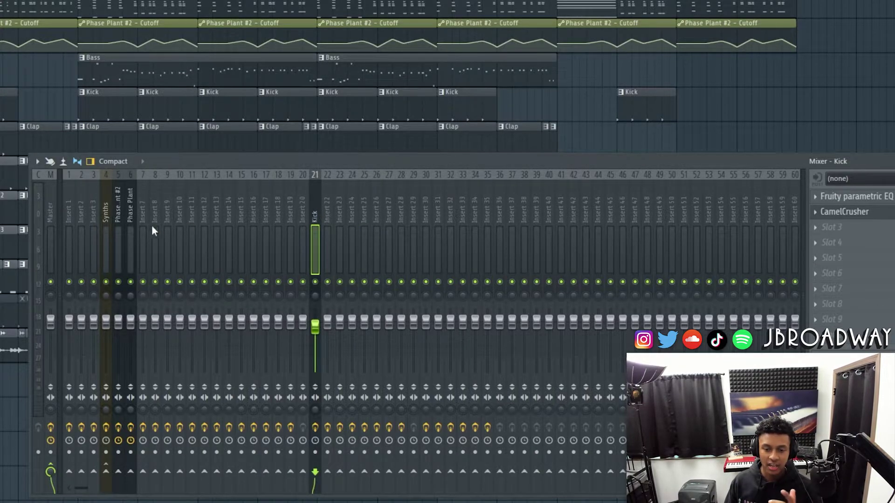
- Sidechain the Kick mixer track to the Synths track, clearing the send once and enabling it again
left_click(104, 214)
left_click(314, 212)
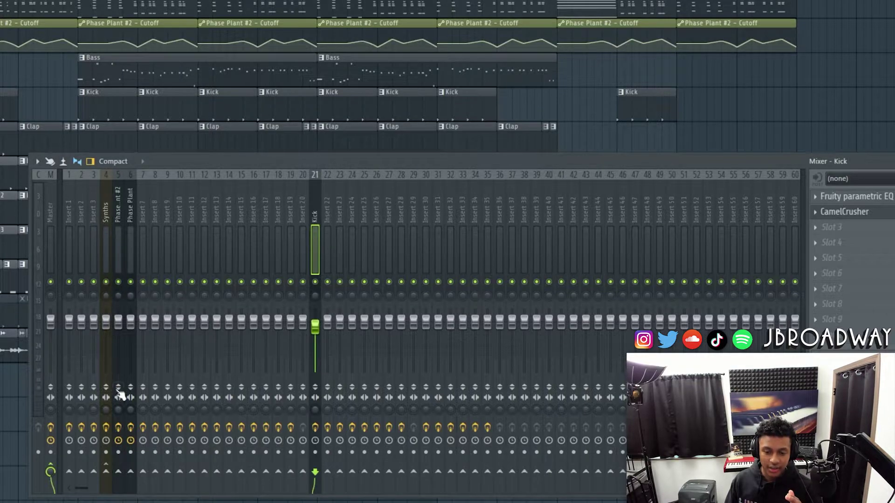
right_click(107, 475)
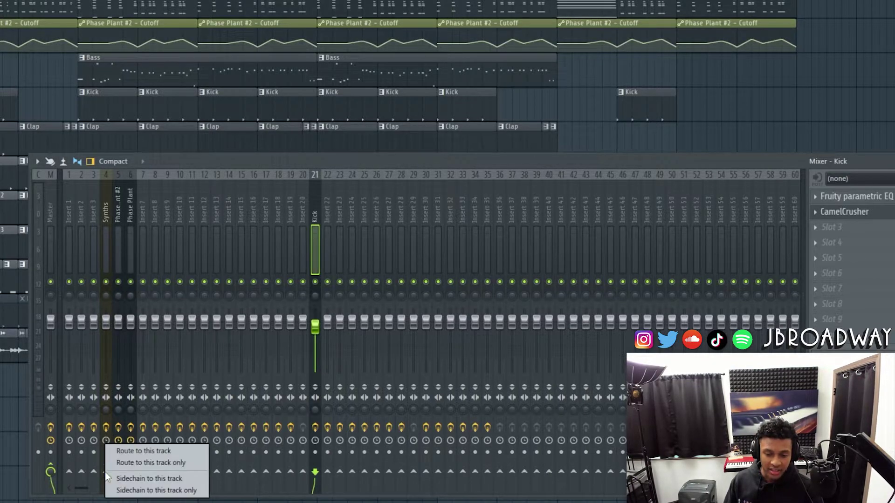
left_click(164, 479)
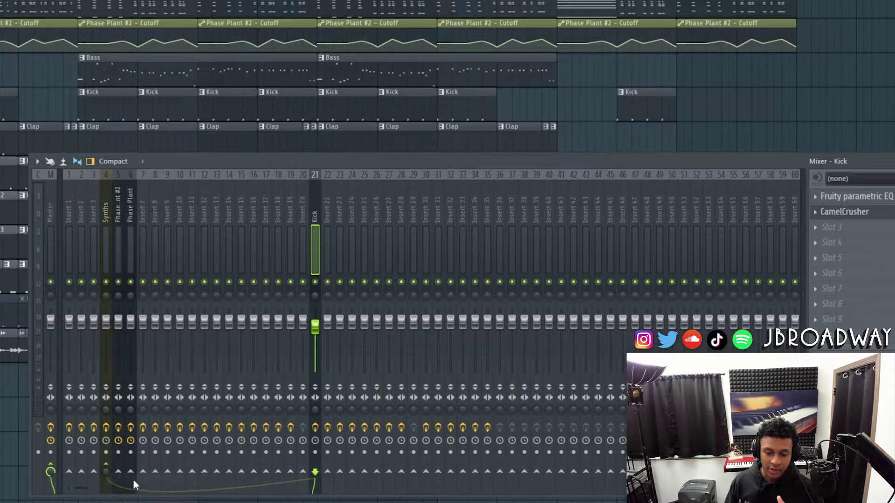
left_click(107, 471)
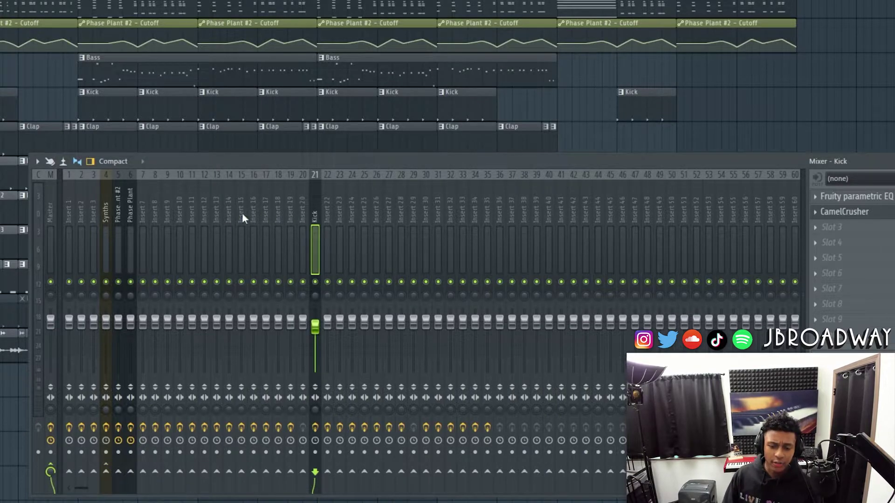
left_click(110, 474)
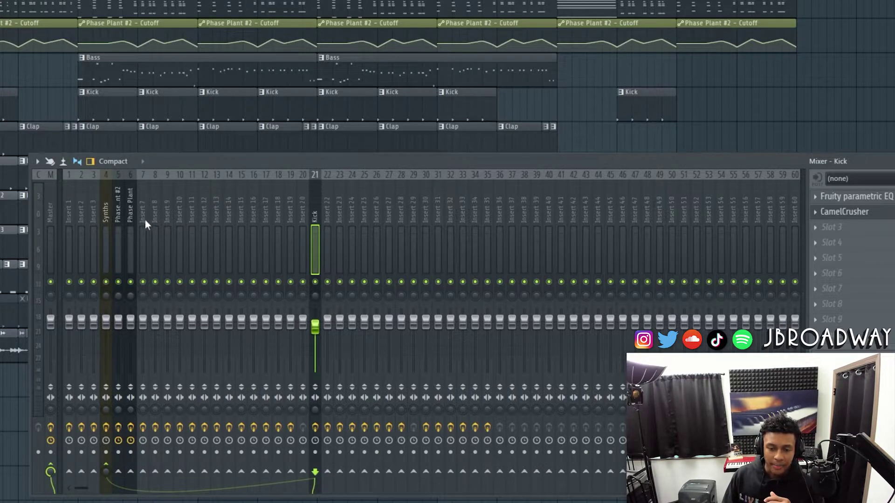
- Select the Synths mixer track and add Fruity Limiter to it from the plugin picker
left_click(109, 216)
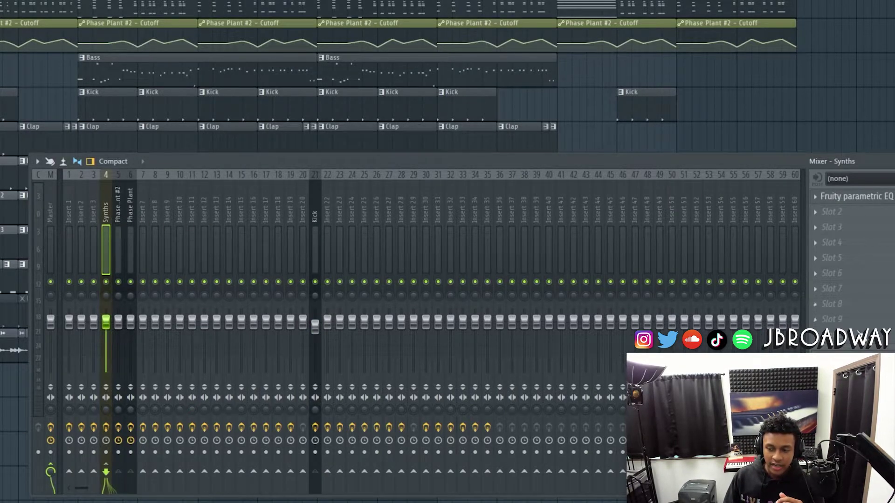
key("F8")
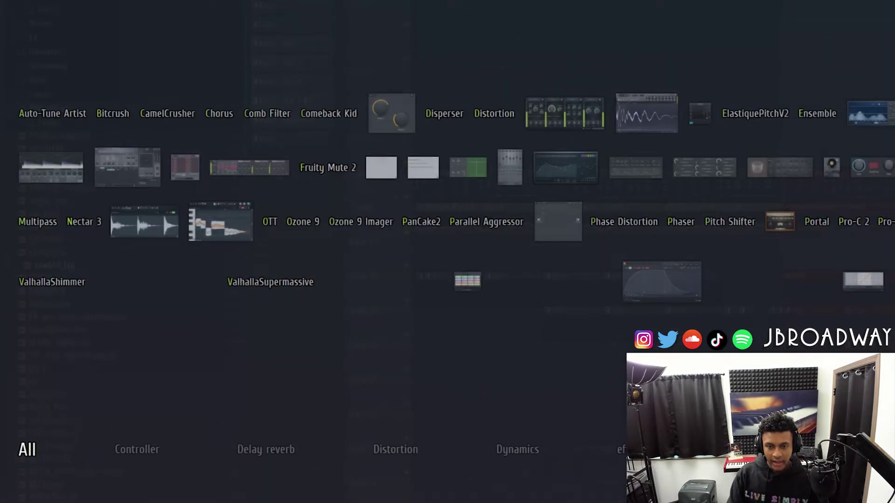
left_click(51, 182)
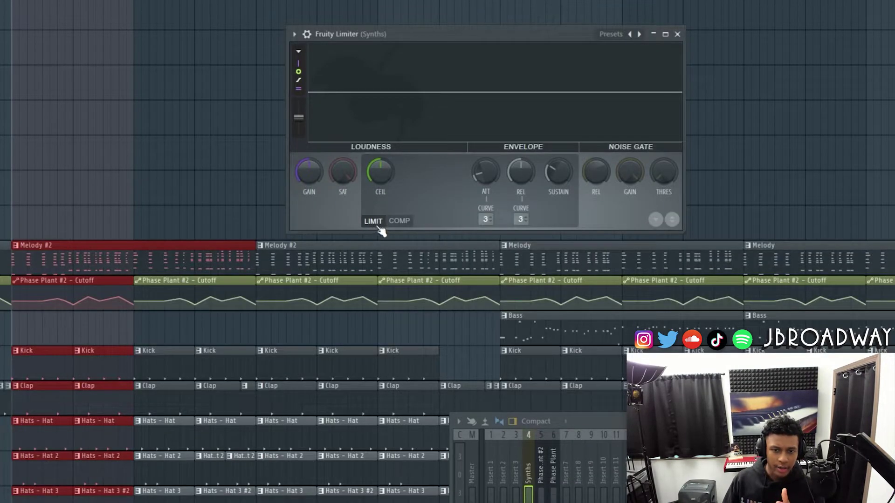
- Switch the Synths track's Fruity Limiter to compressor mode and set its sidechain input to 3
left_click(400, 222)
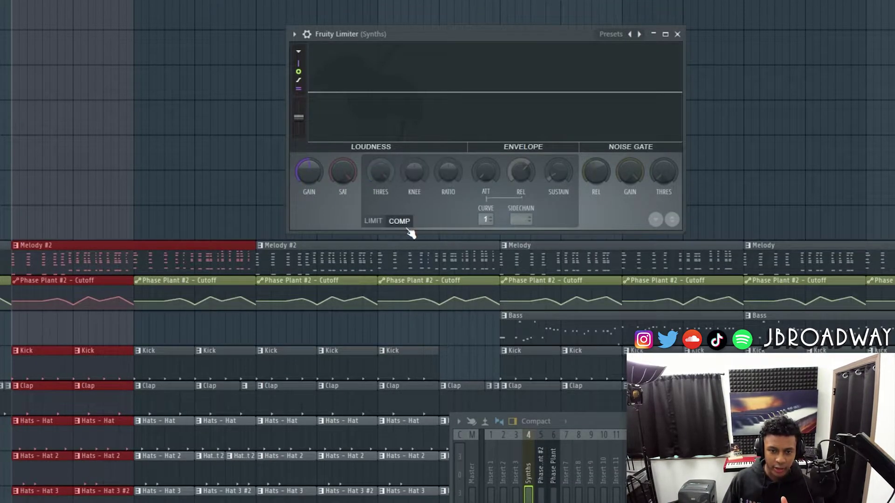
left_click(521, 218)
left_click(547, 258)
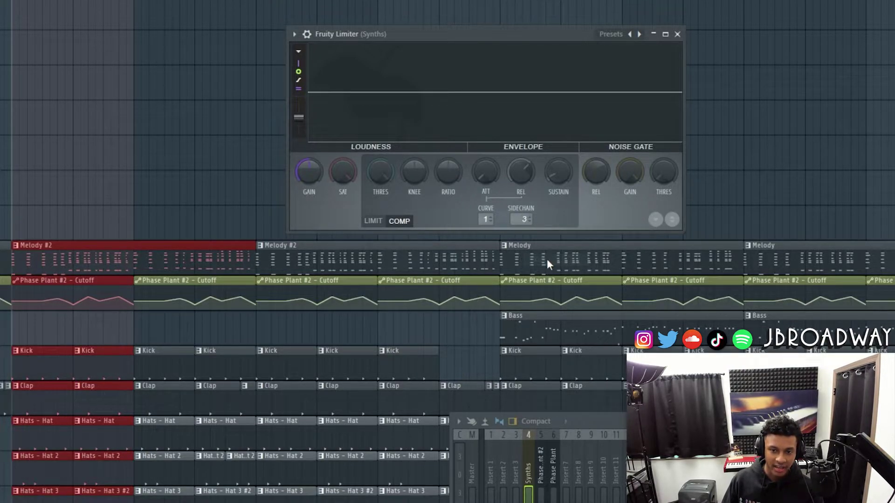
- Play the song, lower the compressor threshold in Fruity Limiter and raise its ratio
key("space")
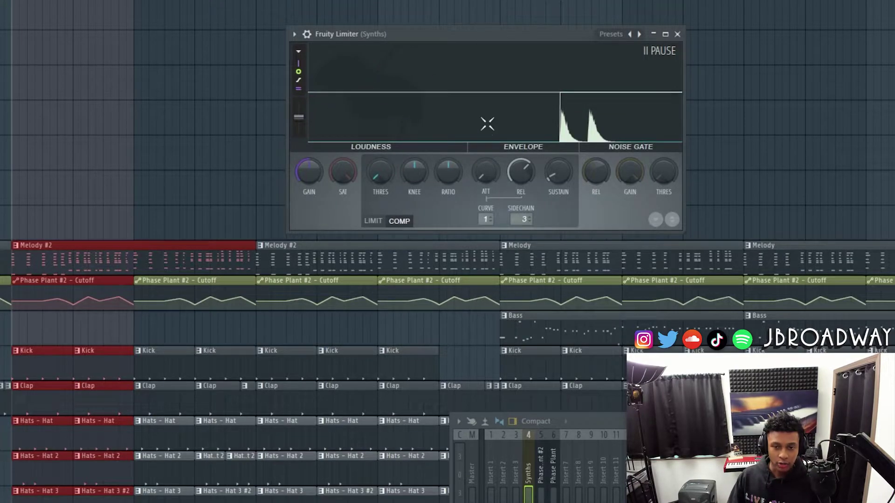
left_click_drag(448, 173, 449, 168)
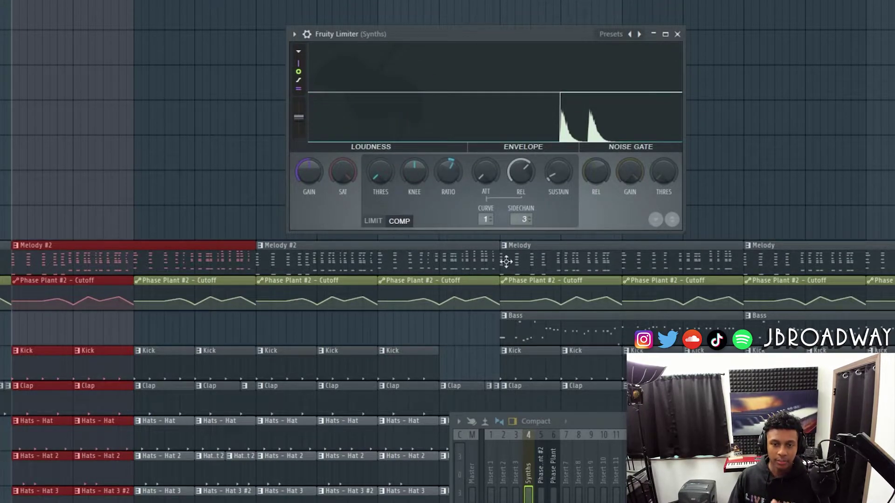
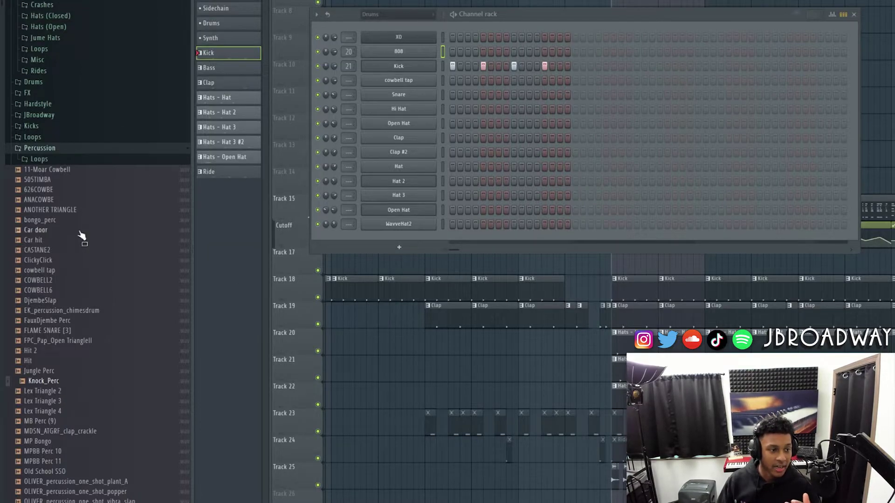
- Add the cowbell tap sample as a new channel below Kick, and insert a Layer channel directly above Kick
left_click_drag(59, 273, 399, 78)
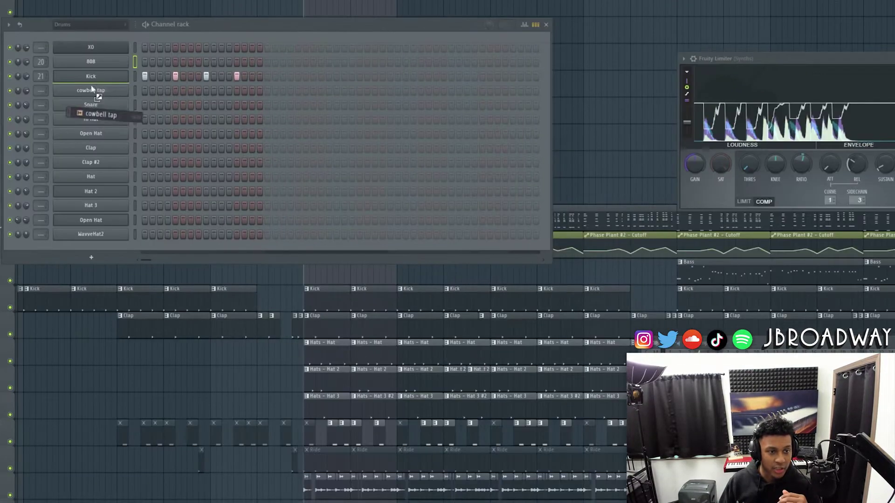
left_click_drag(101, 87, 101, 89)
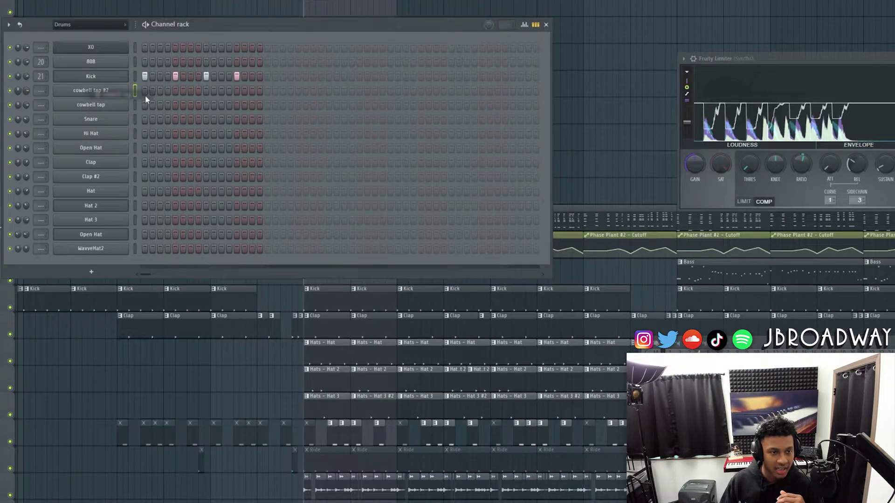
left_click(103, 272)
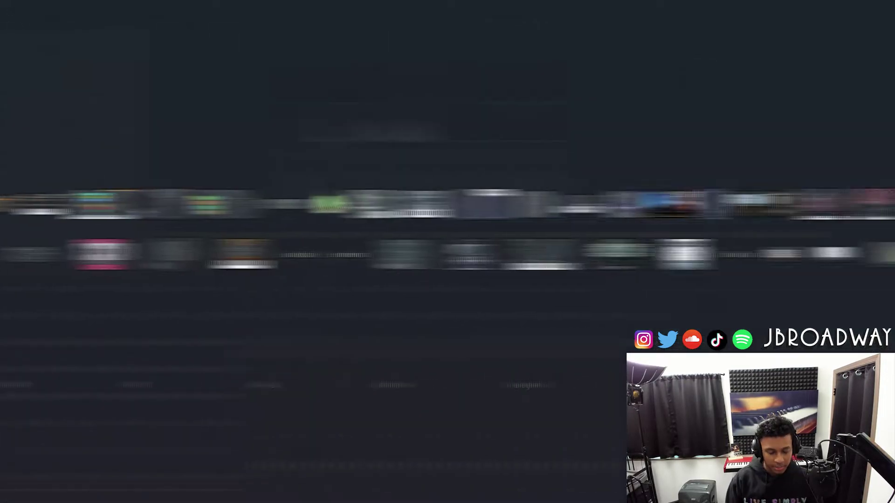
left_click(821, 204)
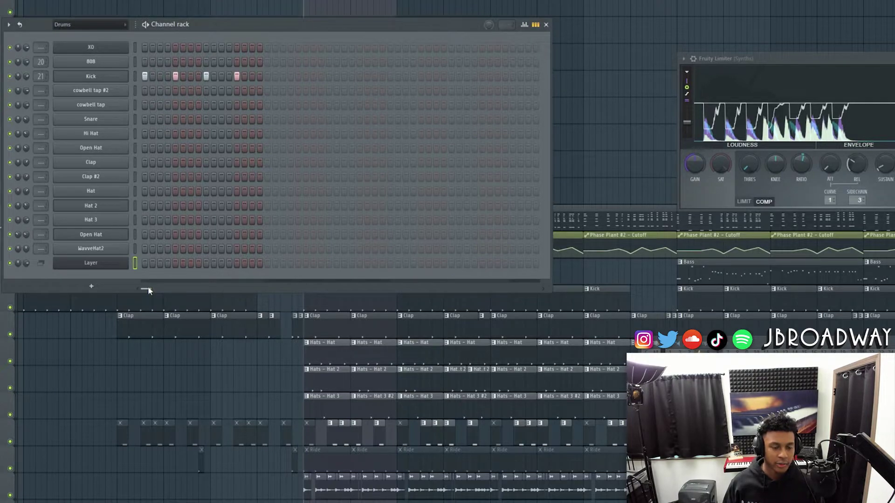
key("alt+Up")
key("alt+Up")
key("alt+Up")
key("alt+Up")
key("alt+Up")
key("alt+Up")
key("alt+Up")
key("alt+Up")
key("alt+Up")
key("alt+Up")
key("alt+Up")
key("alt+Up")
key("alt+Up")
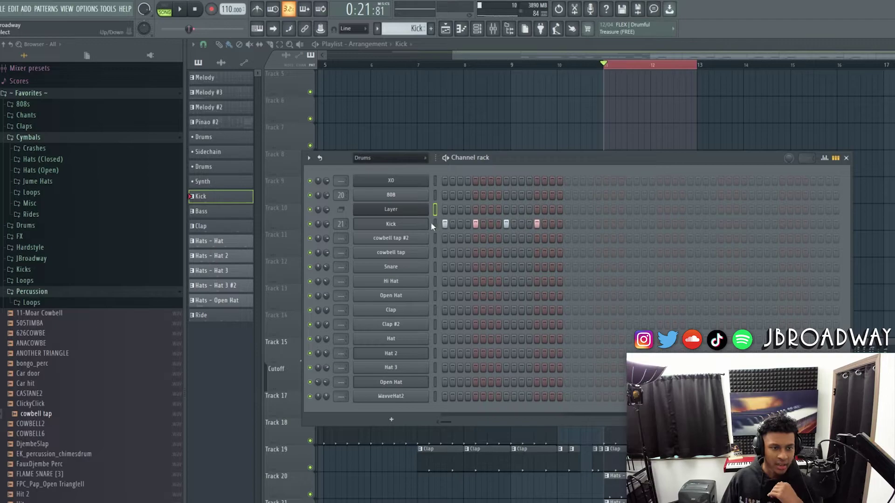
- Open the Layer channel's layering settings and select the Kick and cowbell tap #2 channels for layering
left_click(406, 212)
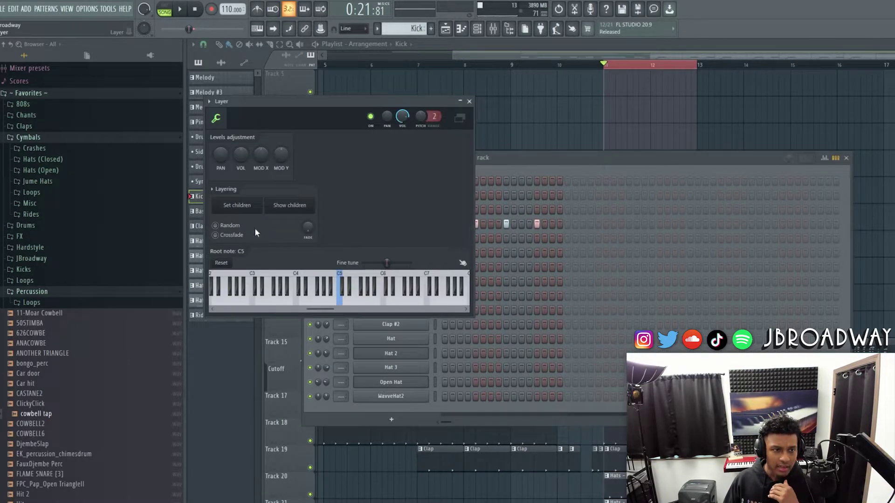
left_click(470, 101)
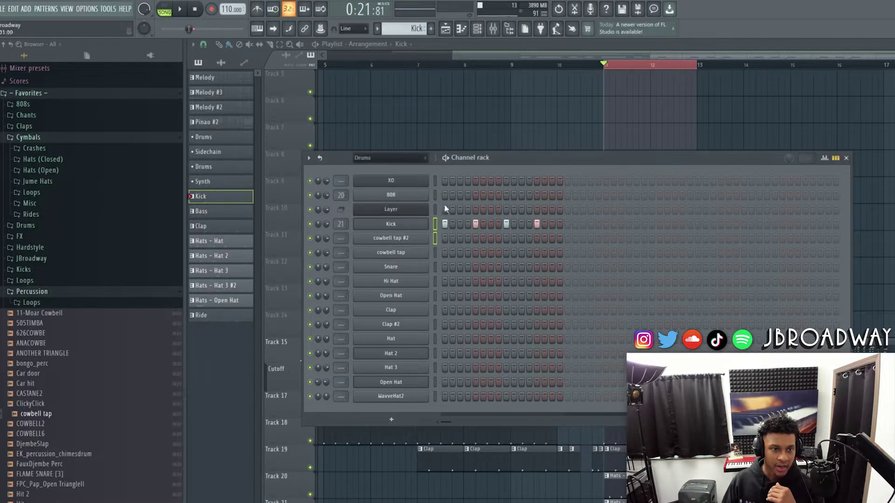
left_click(436, 209)
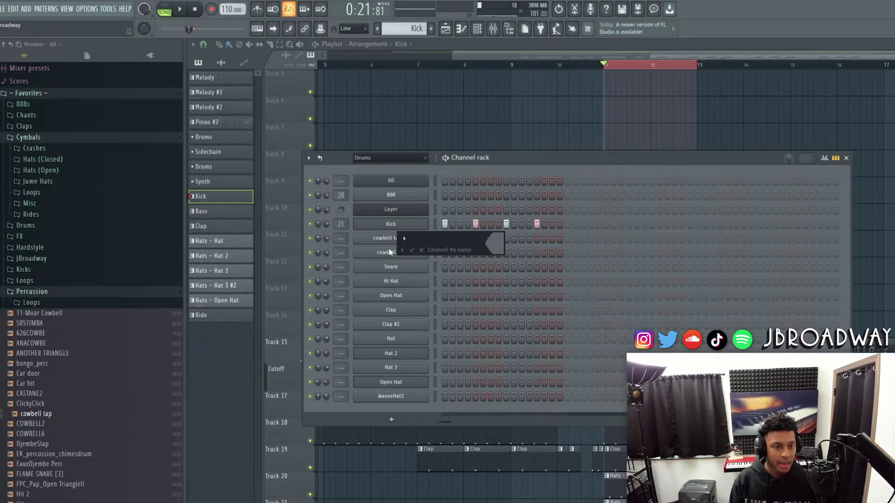
- Route the cowbell tap #2 channel to mixer track 20 and name that track Sidechain
type("idechain")
key("Return")
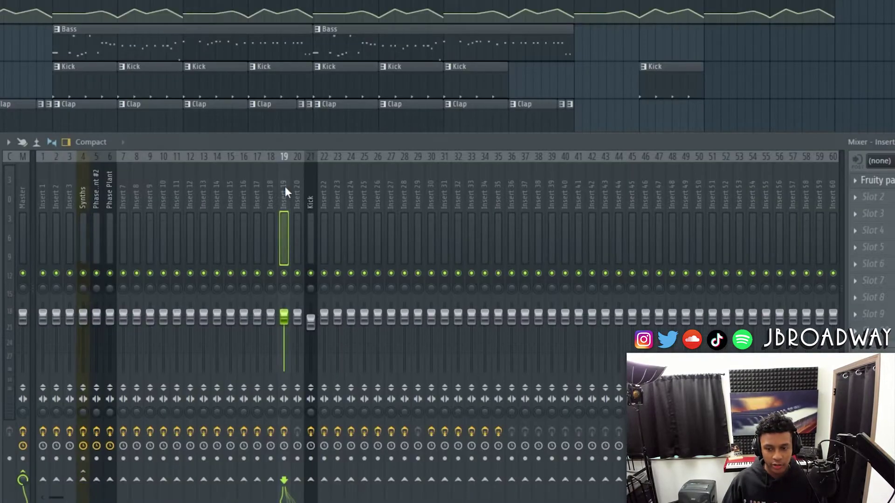
left_click(301, 183)
key("ctrl+l")
left_click(308, 190)
left_click(298, 191)
- Change the colour of the Sidechain mixer track, keeping its name
key("F2")
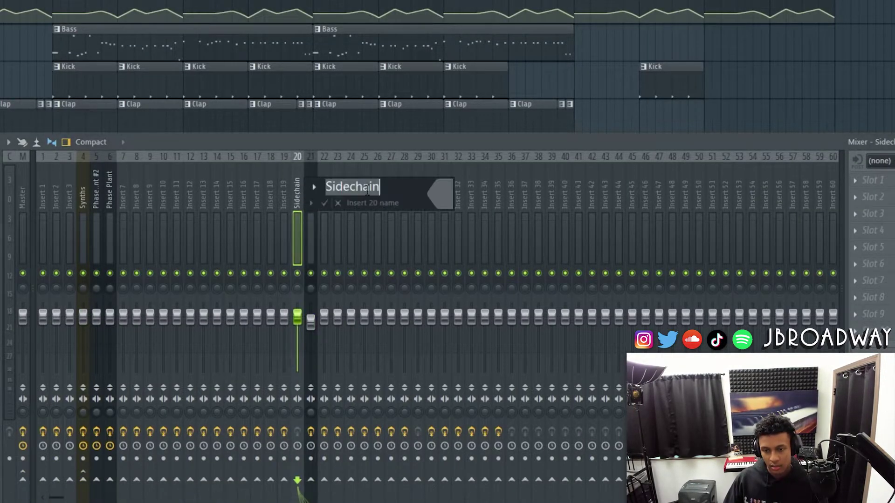
left_click(445, 192)
left_click(548, 370)
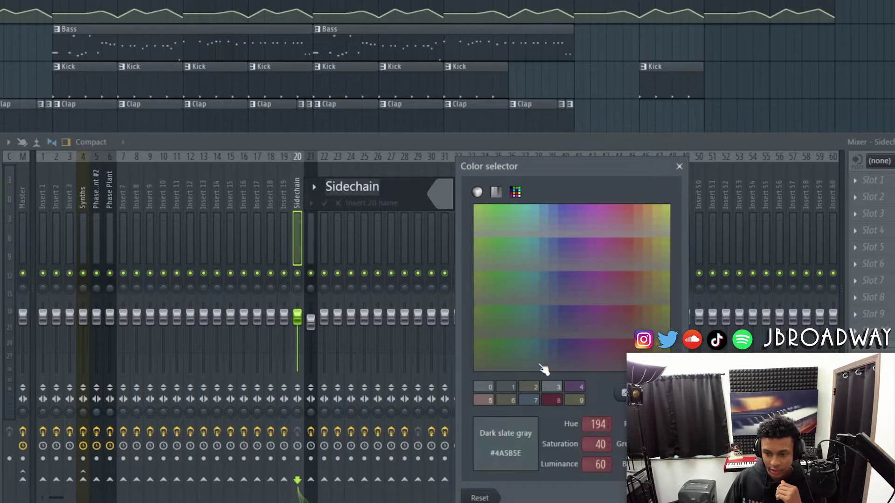
key("Return")
left_click(362, 182)
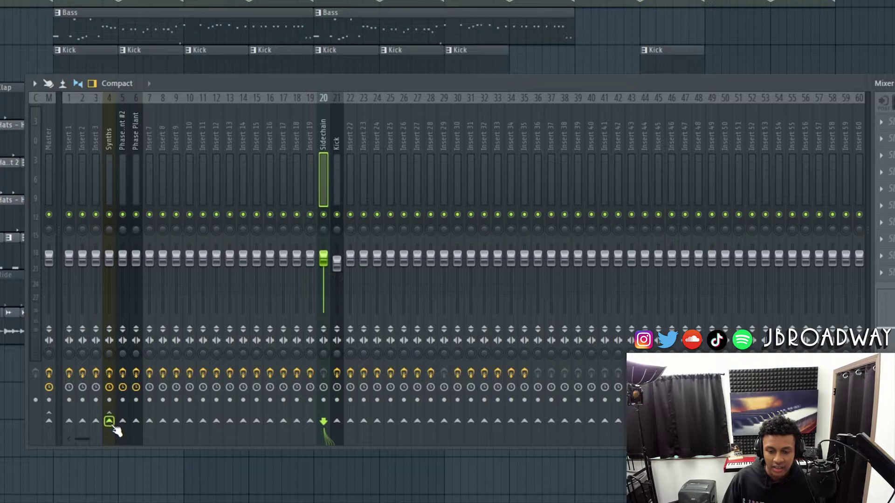
- Select the Synths mixer track and set its Fruity Limiter's sidechain input to the Sidechain track
left_click(102, 141)
left_click(117, 142)
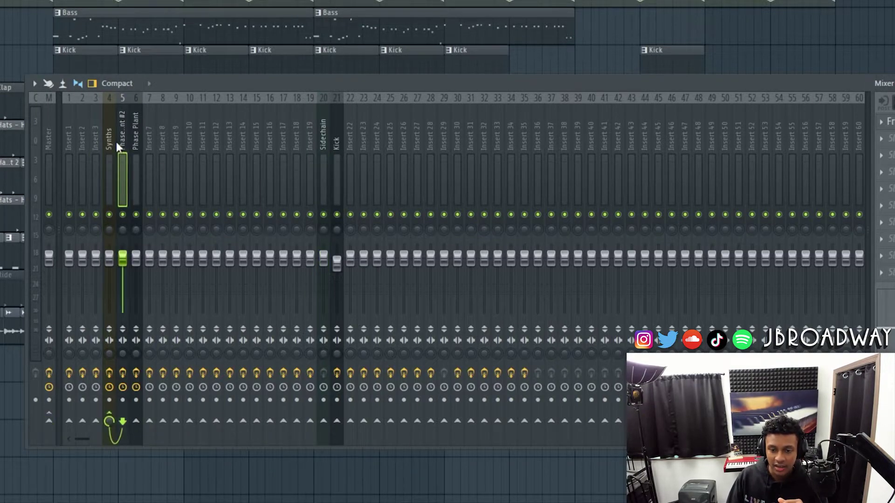
left_click(109, 141)
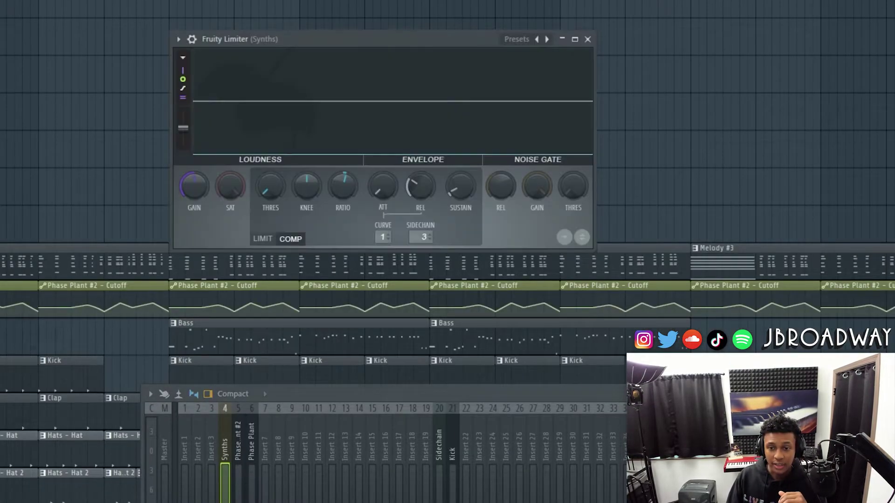
left_click(424, 237)
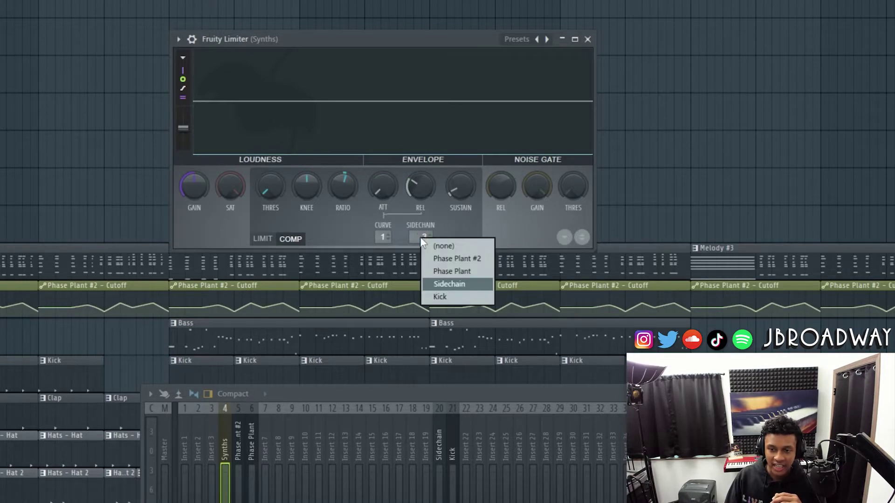
left_click(461, 285)
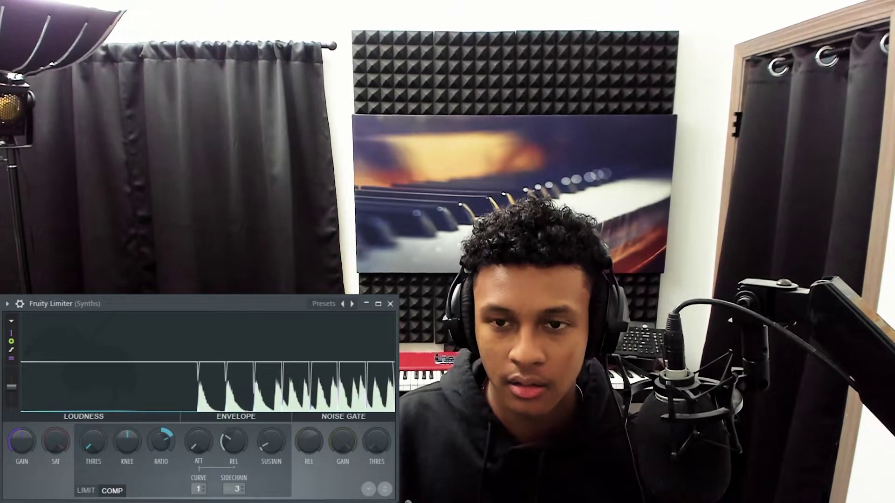
- Raise the release of the Synths track's Fruity Limiter compressor
scroll(236, 449, "up", 2)
left_click_drag(234, 448, 234, 429)
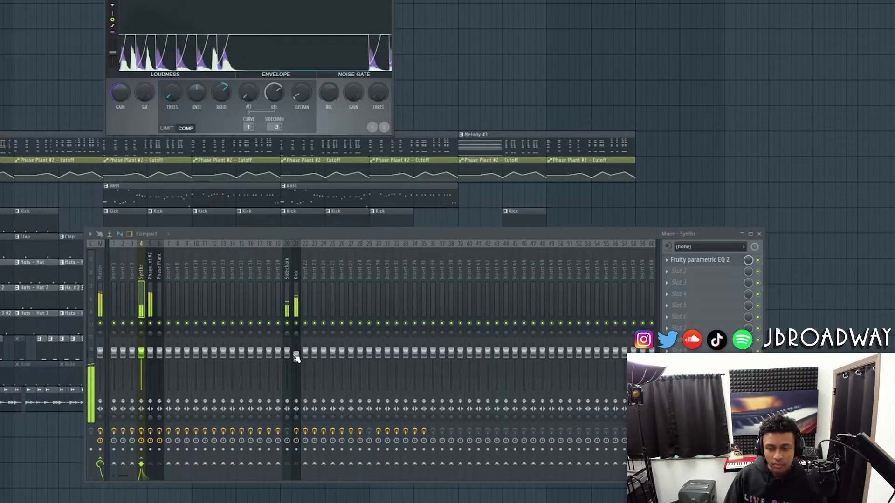
- Reset the Kick mixer track's volume and open its CamelCrusher effect, moving the plugin window aside
right_click(296, 356)
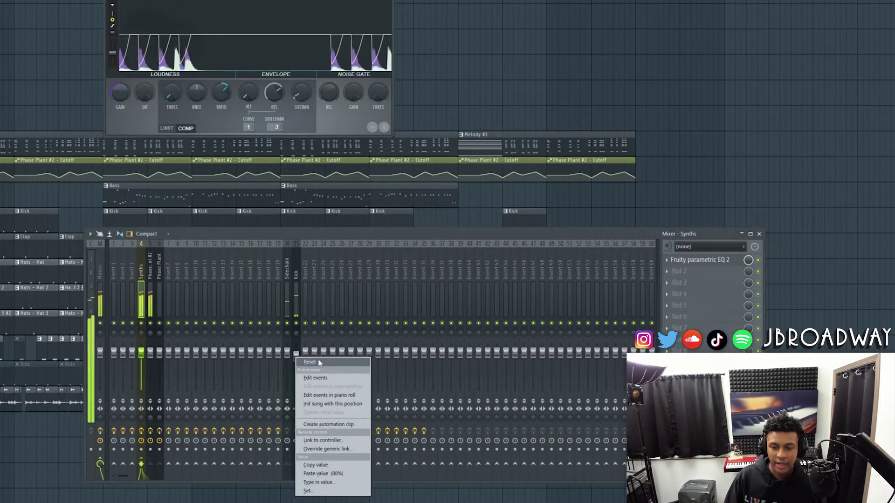
left_click(299, 286)
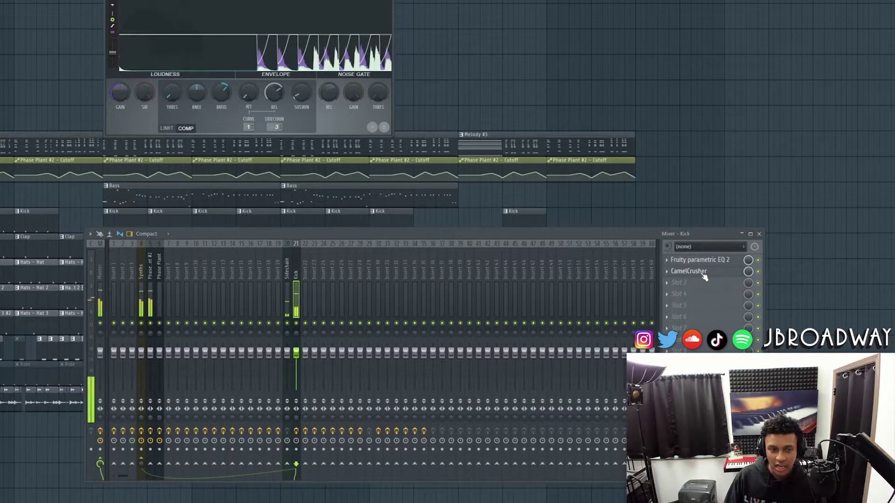
left_click(695, 271)
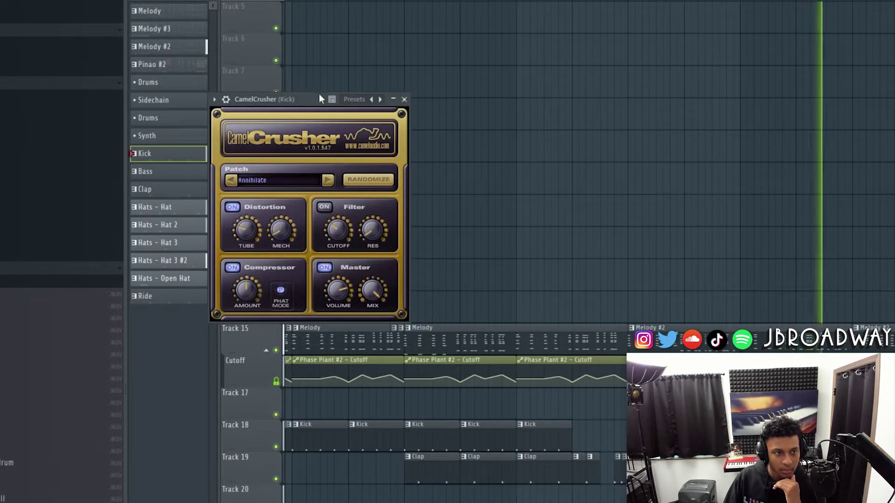
left_click_drag(298, 99, 666, 141)
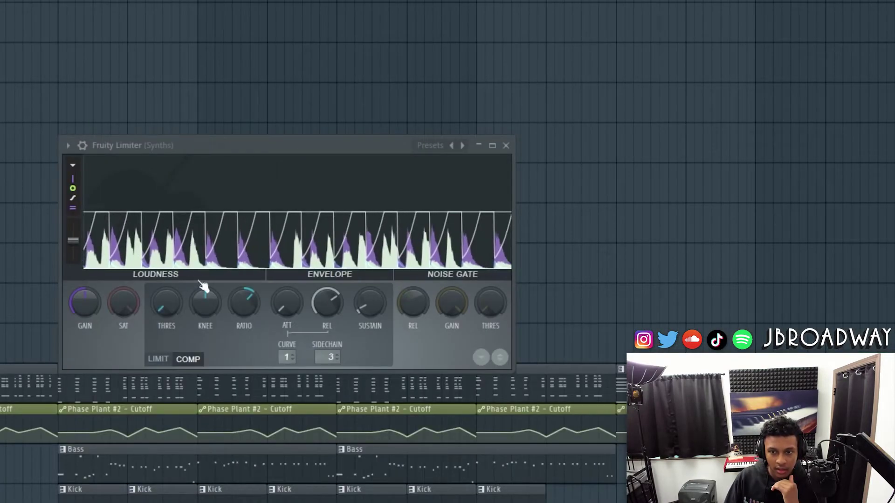
- Raise the compressor ratio and shorten the release in the Synths track's Fruity Limiter
left_click_drag(244, 303, 243, 294)
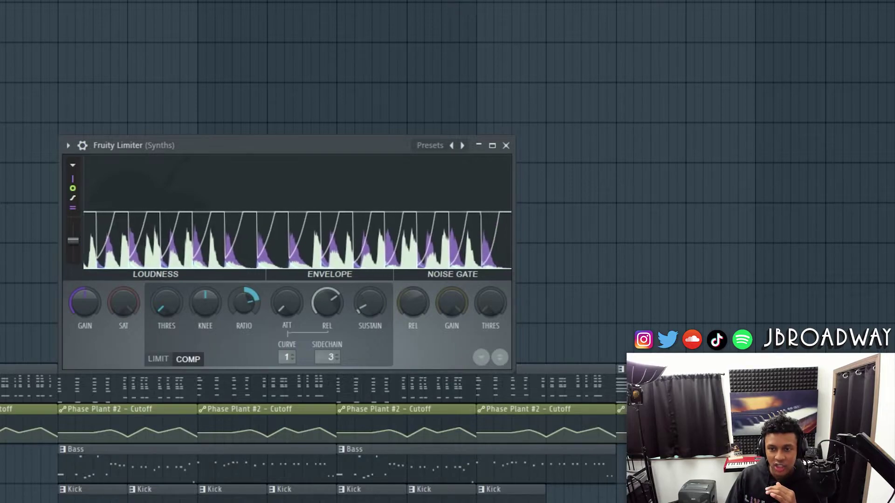
left_click_drag(328, 302, 329, 317)
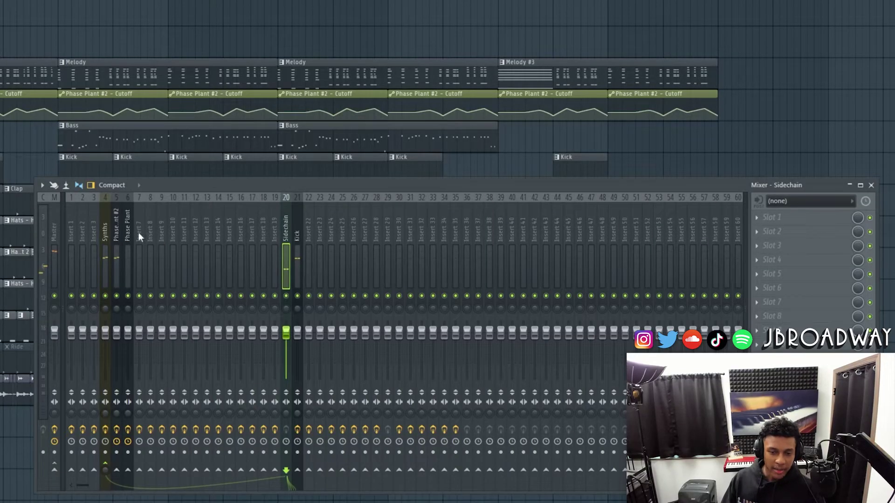
- Select the Sidechain mixer track and add Fruity peak controller to it from the plugin picker
left_click(98, 238)
left_click(297, 234)
key("Left")
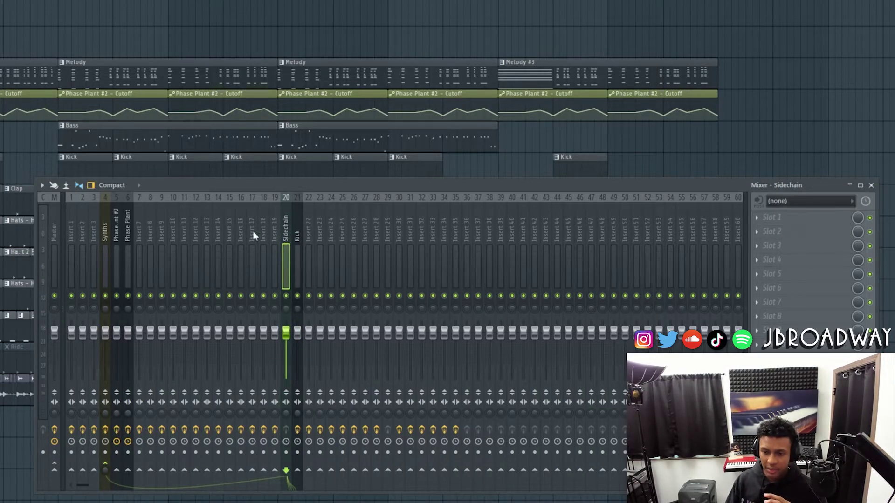
key("F8")
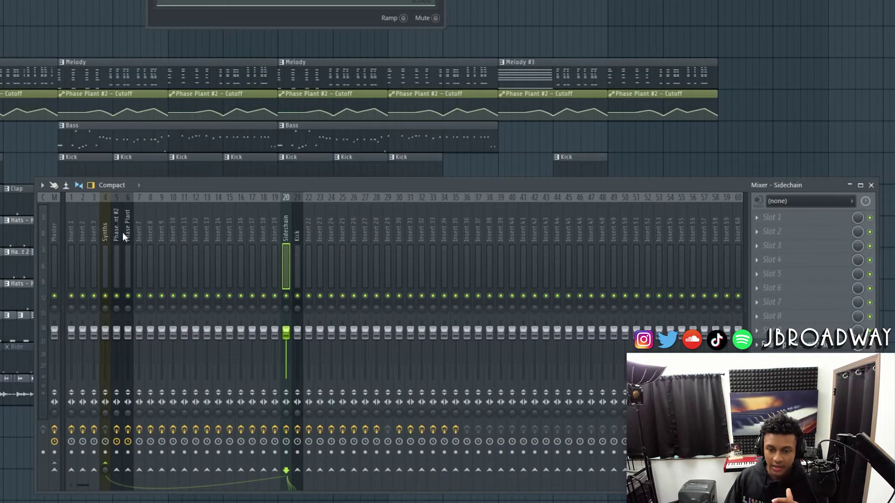
- Add Fruity parametric EQ 2 to the Synths mixer track and turn its band 1 into a high-pass filter
left_click(104, 235)
key("F8")
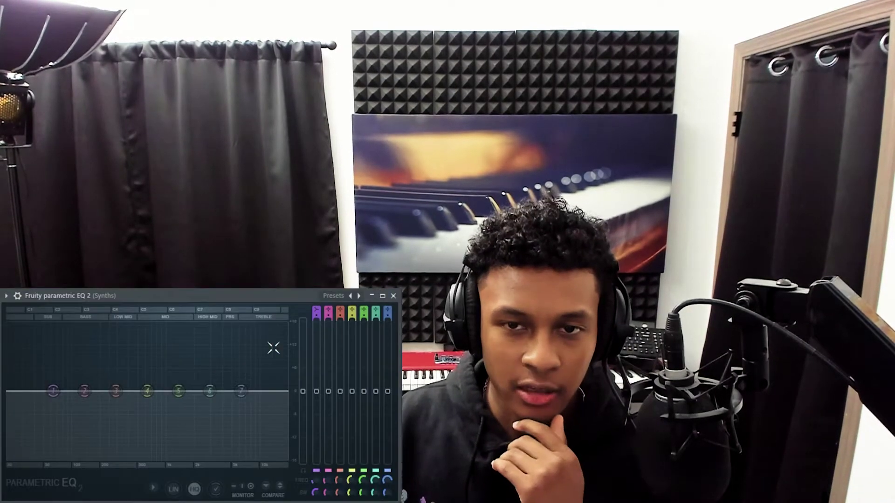
left_click(316, 310)
left_click_drag(317, 316, 317, 299)
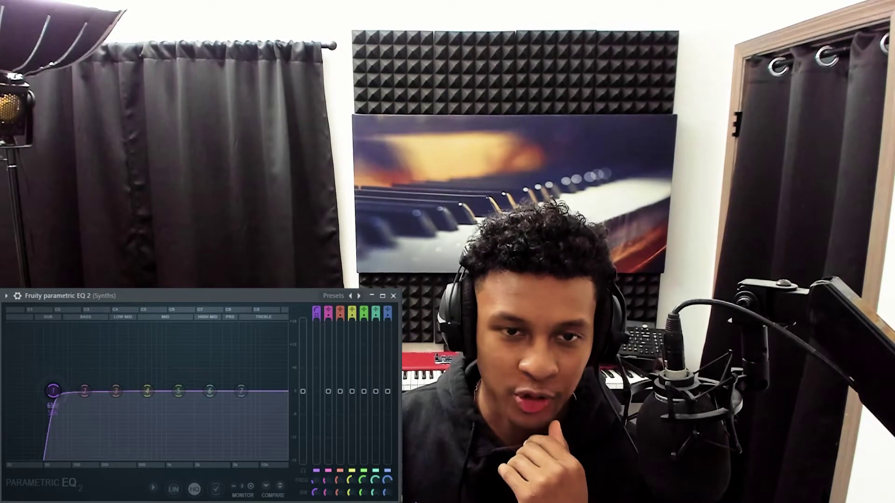
- Move the high-pass band 1 of the Synths track's parametric EQ down to the lowest frequency
left_click_drag(61, 391, 6, 391)
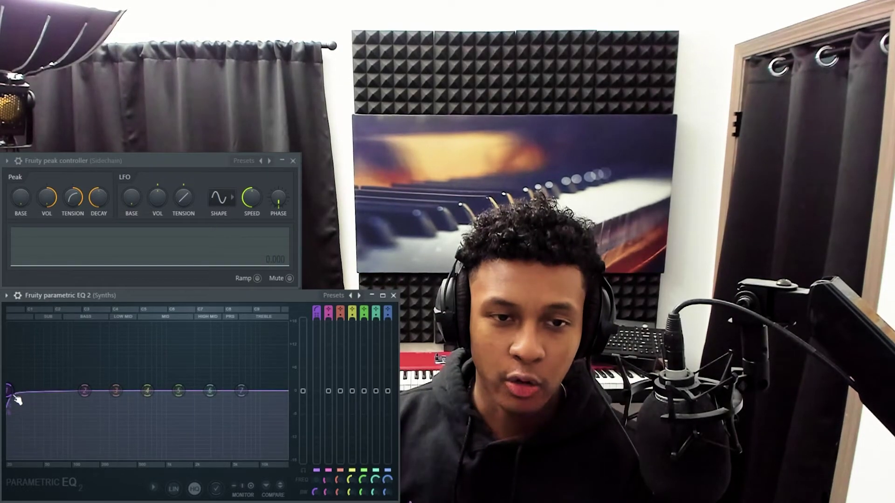
mouse_move(13, 390)
left_mouse_down()
mouse_move(124, 389)
mouse_move(7, 391)
left_mouse_up()
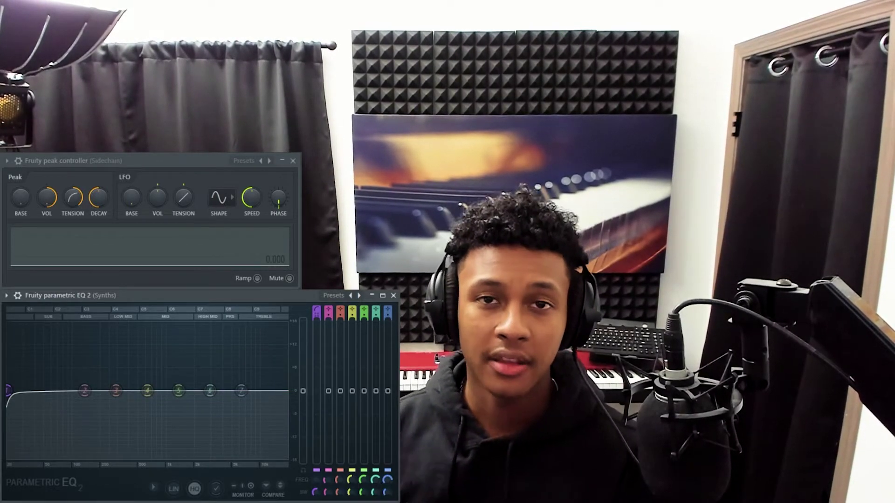
mouse_move(7, 395)
left_mouse_down()
mouse_move(156, 390)
mouse_move(9, 391)
left_mouse_up()
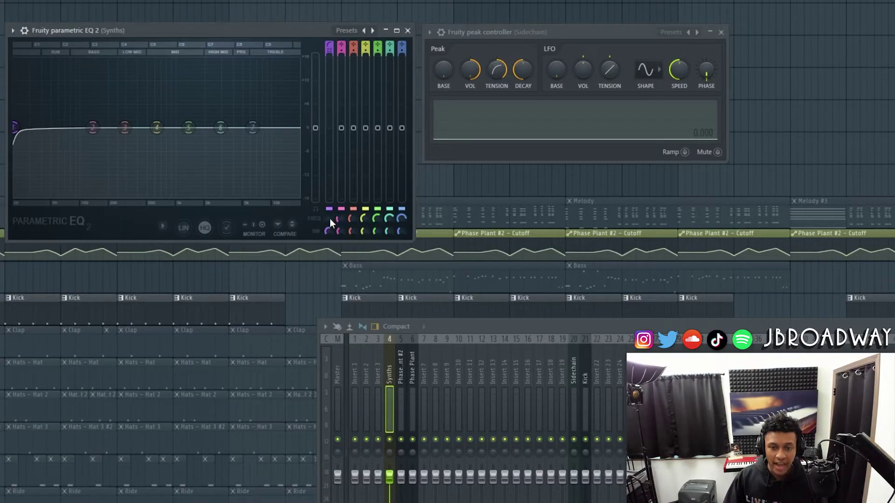
left_click_drag(329, 223, 329, 210)
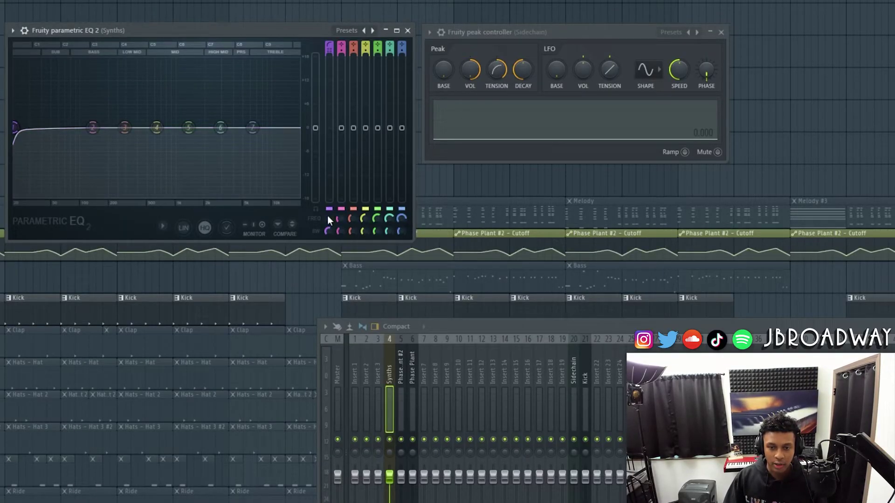
- Link the EQ's band 1 frequency to the internal controller Peak ctrl - Peak
right_click(327, 215)
left_click(381, 327)
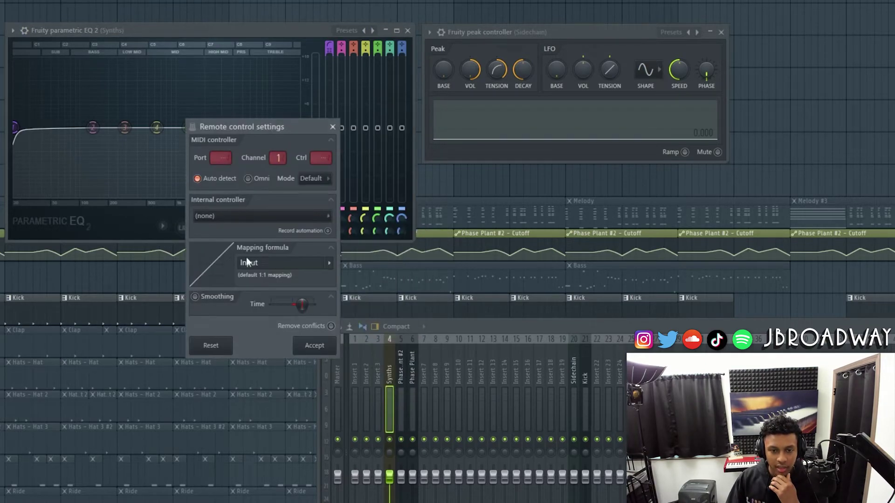
left_click(270, 220)
left_click(273, 367)
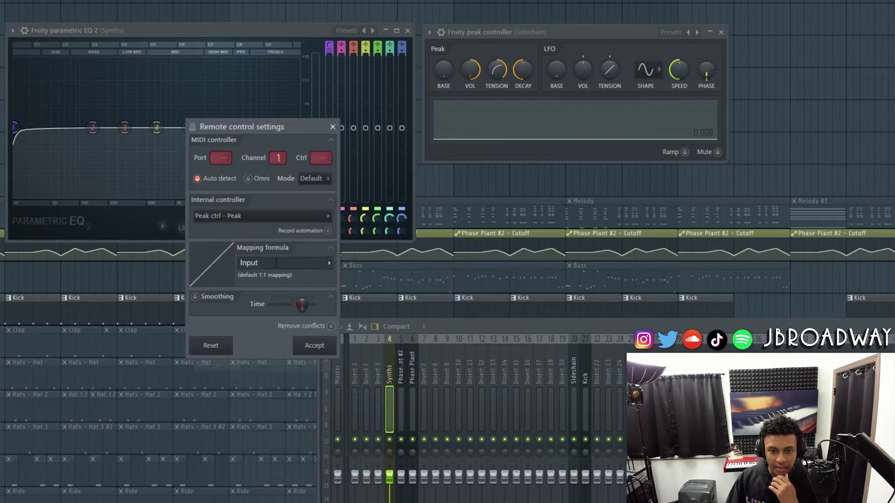
left_click(312, 344)
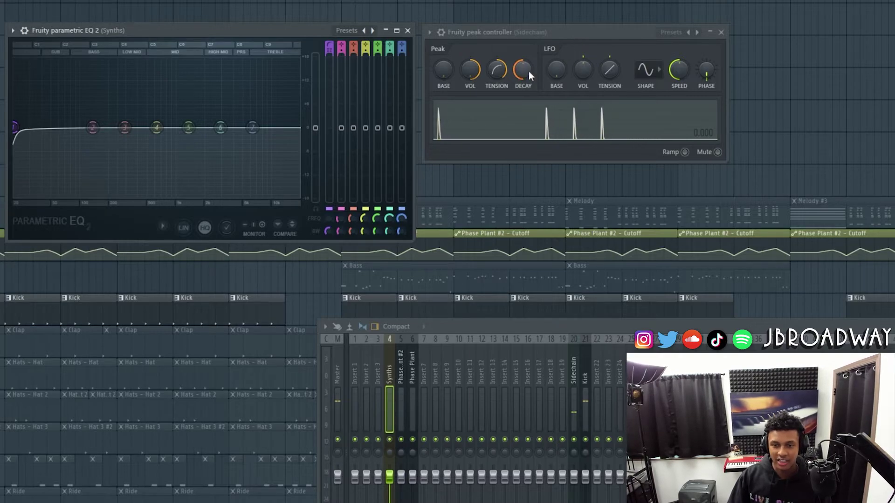
- Play the kick and lower the decay and tension in the Sidechain track's Fruity peak controller
left_click_drag(526, 74, 526, 100)
key("space")
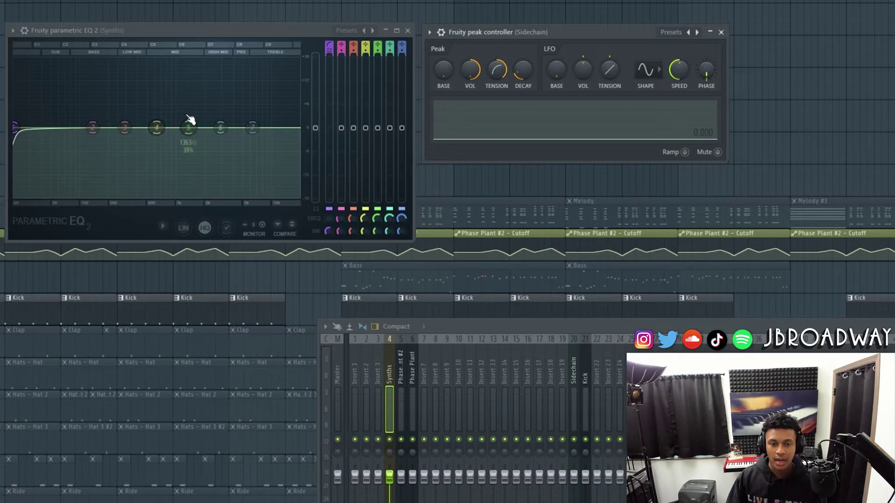
key("space")
left_click_drag(498, 73, 498, 100)
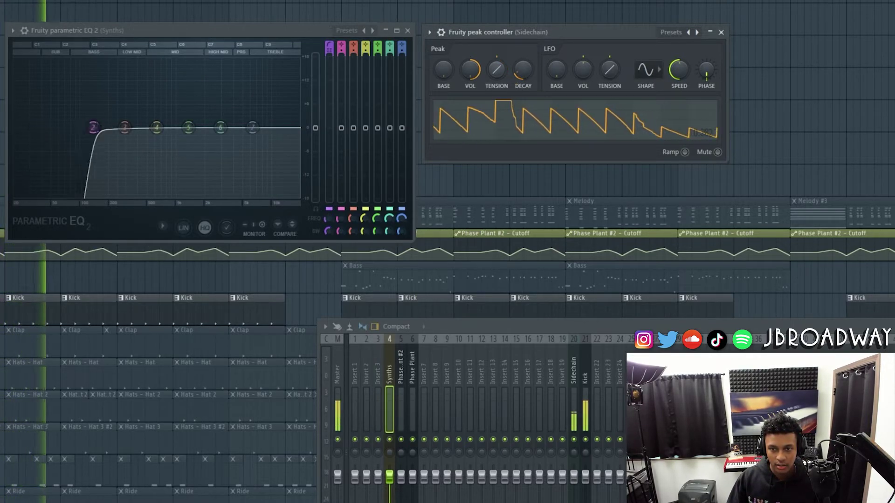
- Lower the peak controller's volume, readjust its tension and decay, and play the song with all tracks enabled
left_click_drag(476, 75, 497, 61)
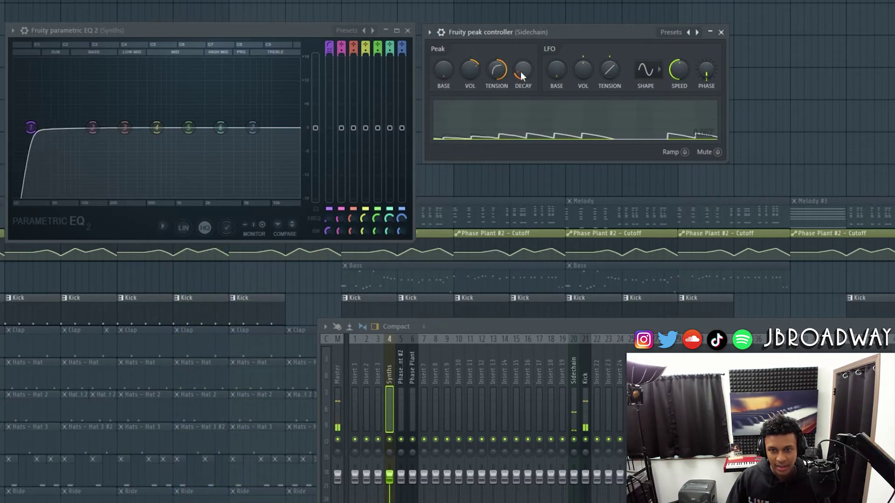
left_click_drag(520, 71, 520, 73)
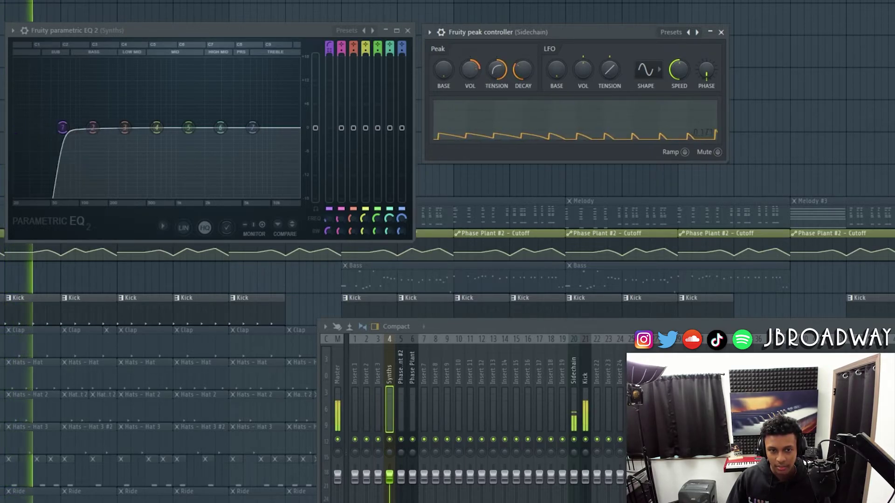
key("space")
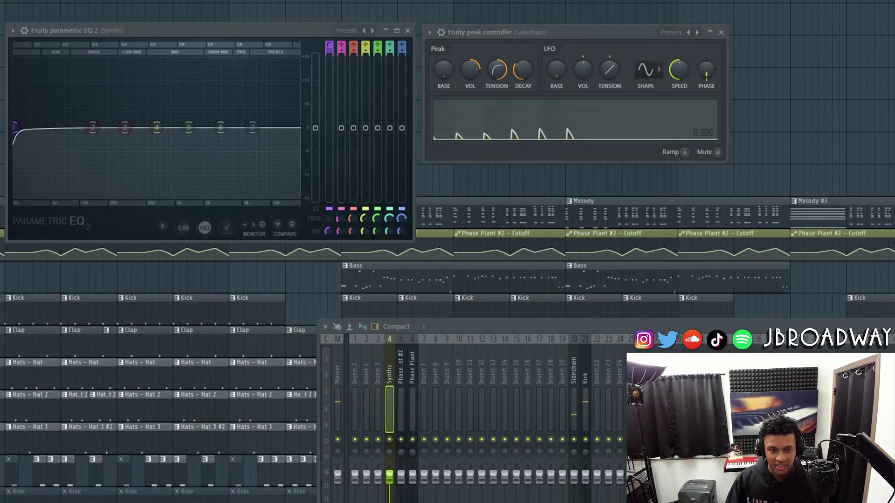
key("space")
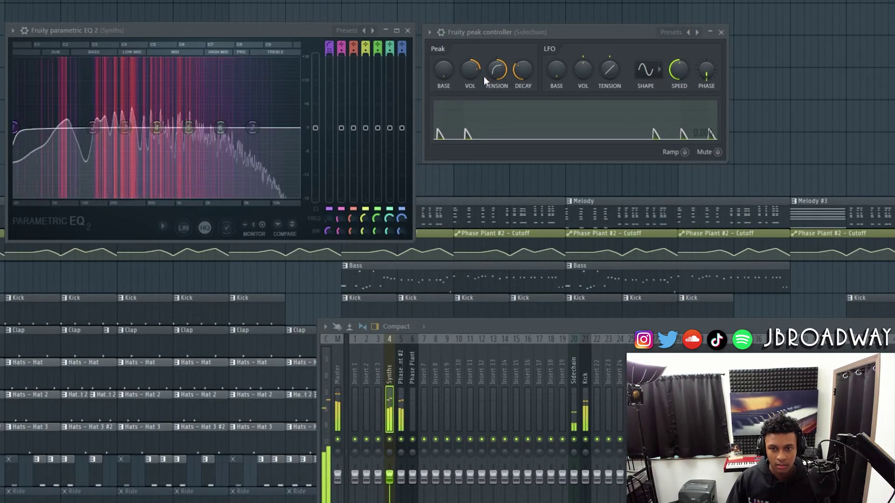